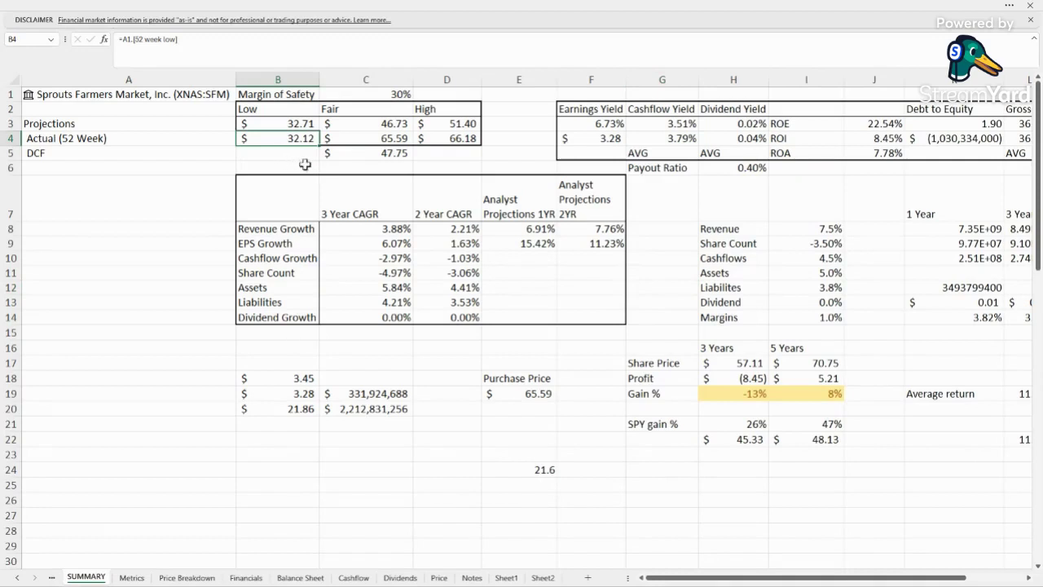
- Review the projected low and fair prices, the actual share price and the DCF value, including their formulas
{"action": "left_click", "coordinate": [293, 125]}
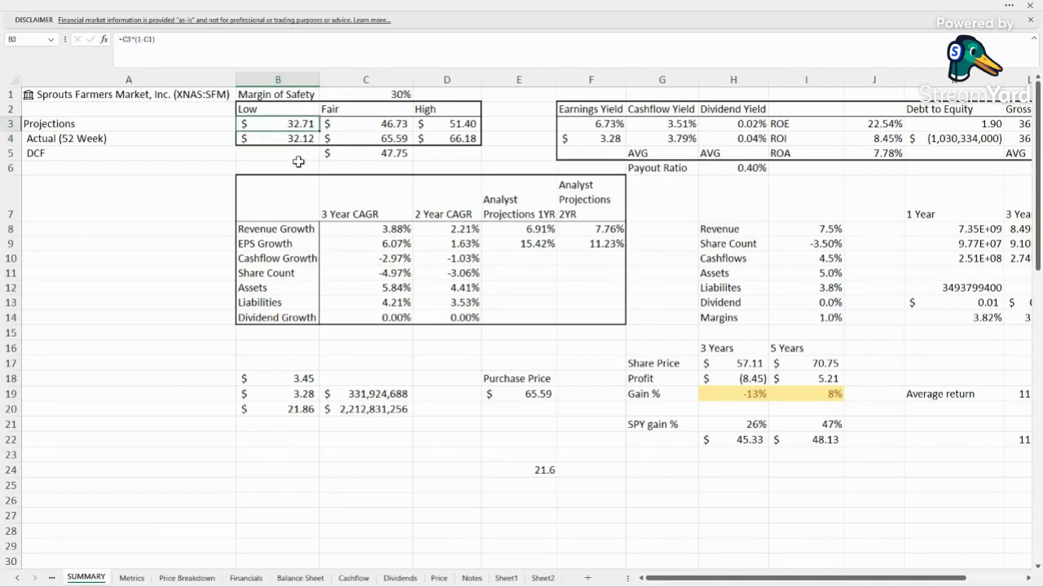
{"action": "left_click", "coordinate": [383, 138]}
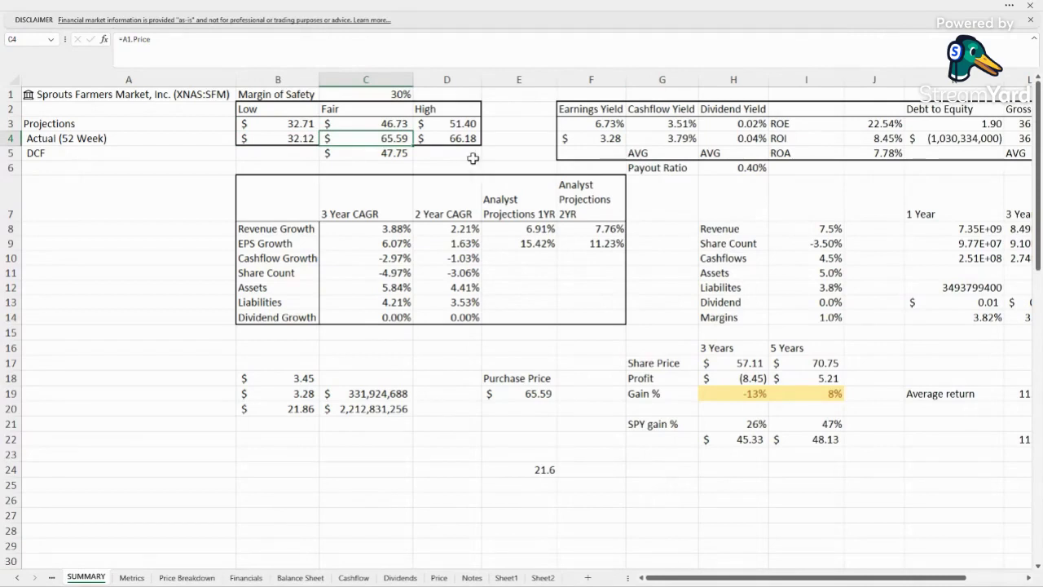
{"action": "left_click", "coordinate": [397, 124]}
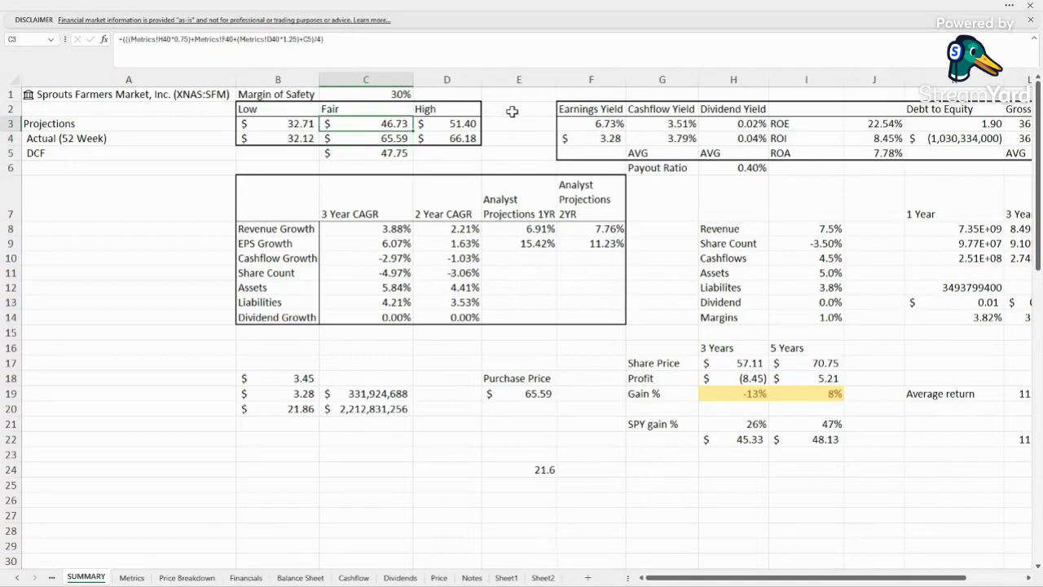
{"action": "left_click", "coordinate": [383, 156]}
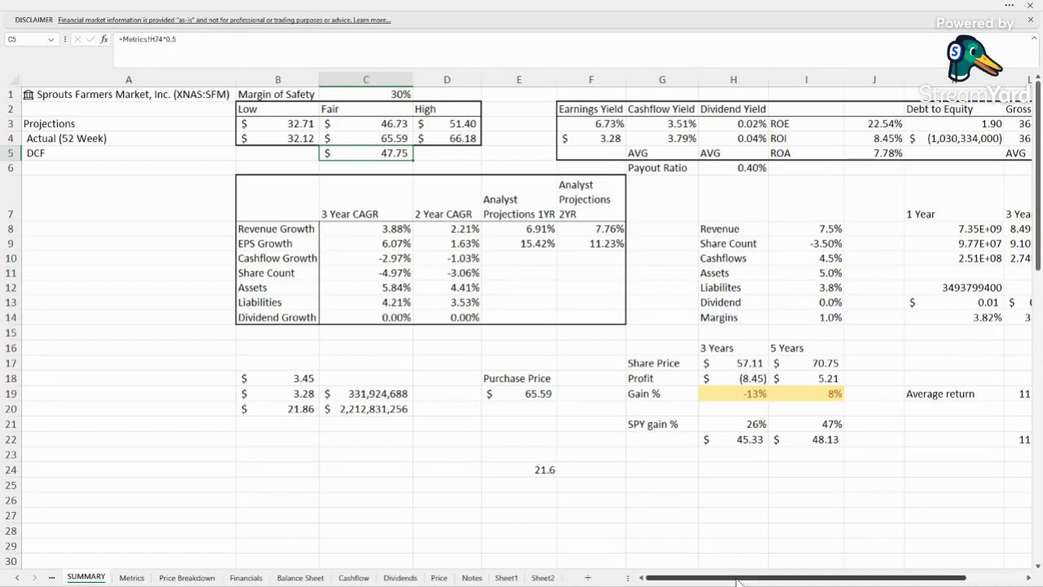
- Check the earnings yield figures on the SUMMARY sheet against the 2024 and 2025 EPS on the Metrics sheet
{"action": "left_click_drag", "start_coordinate": [737, 581], "coordinate": [792, 576]}
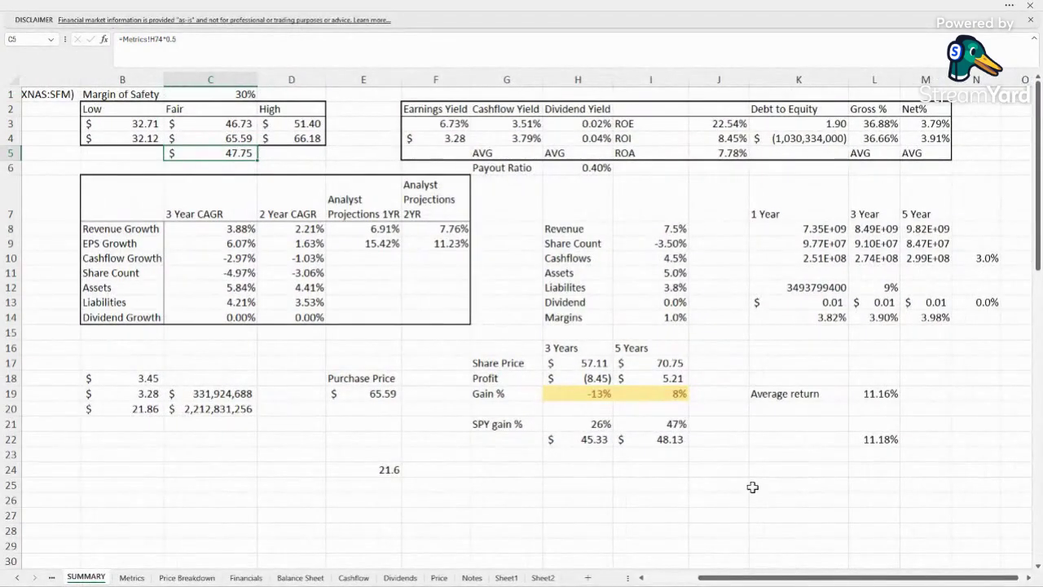
{"action": "left_click", "coordinate": [461, 126]}
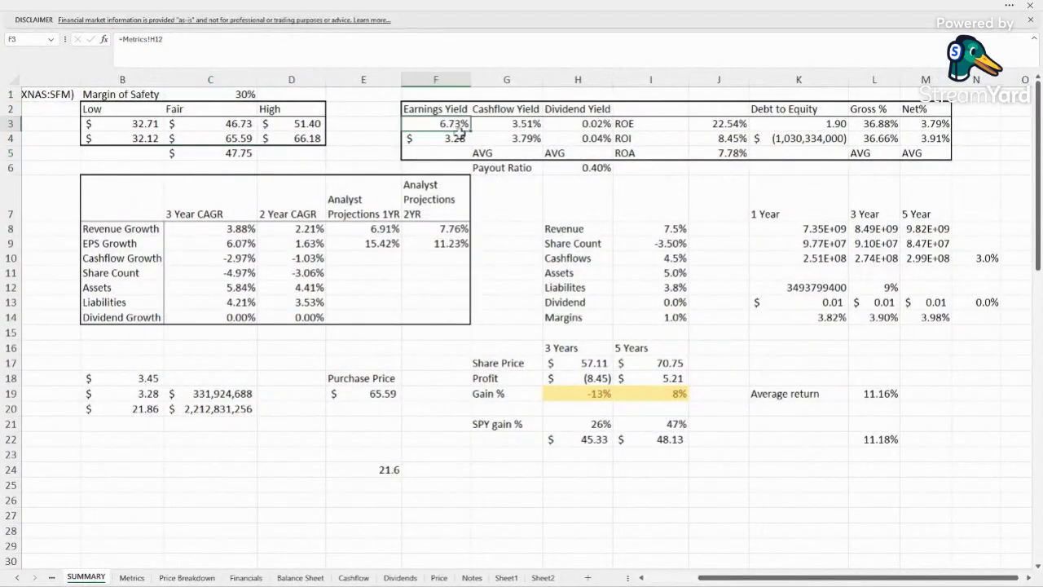
{"action": "double_click", "coordinate": [456, 137]}
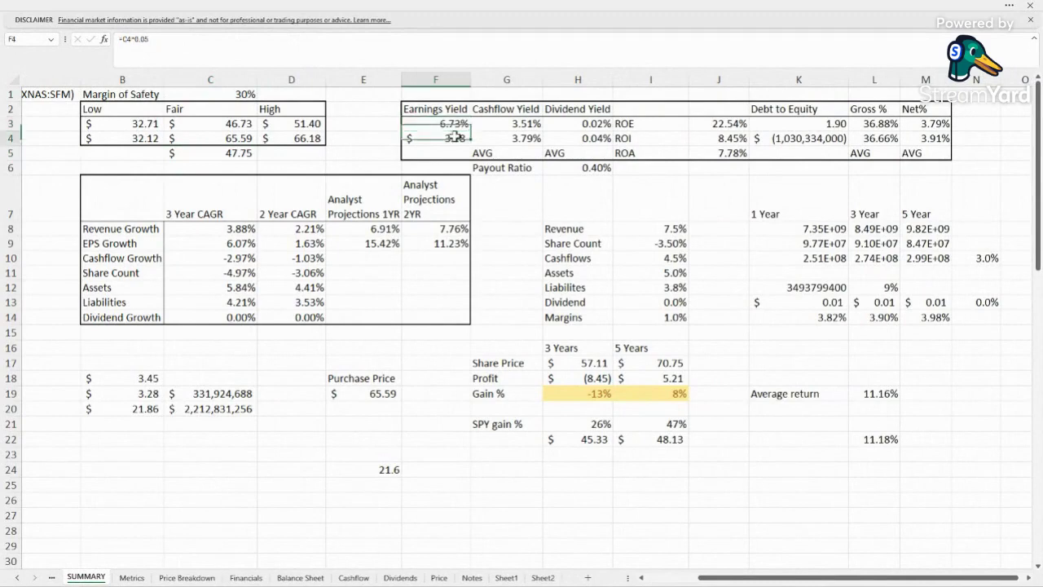
{"action": "key", "text": "Escape"}
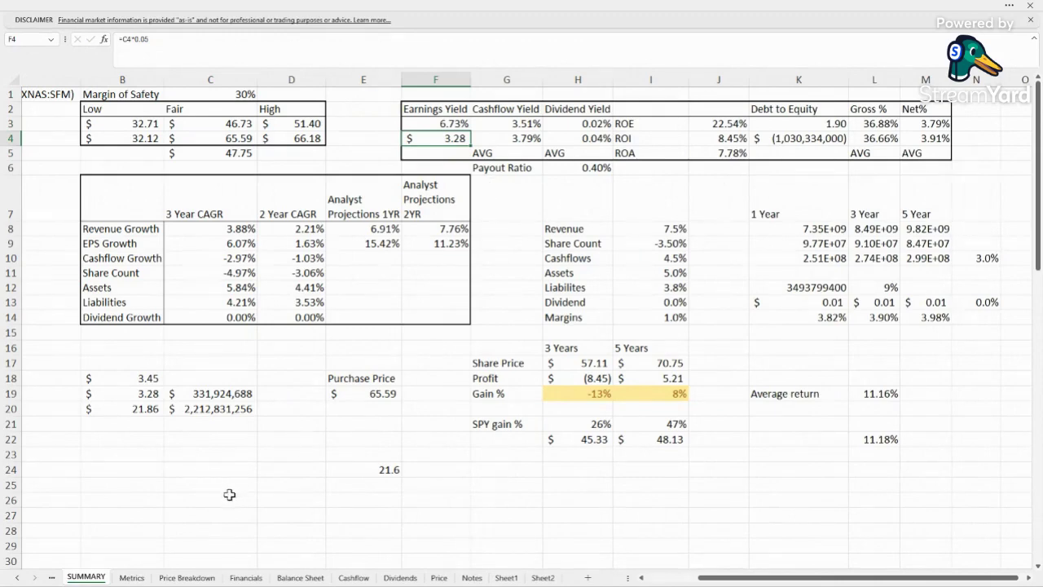
{"action": "left_click", "coordinate": [131, 577]}
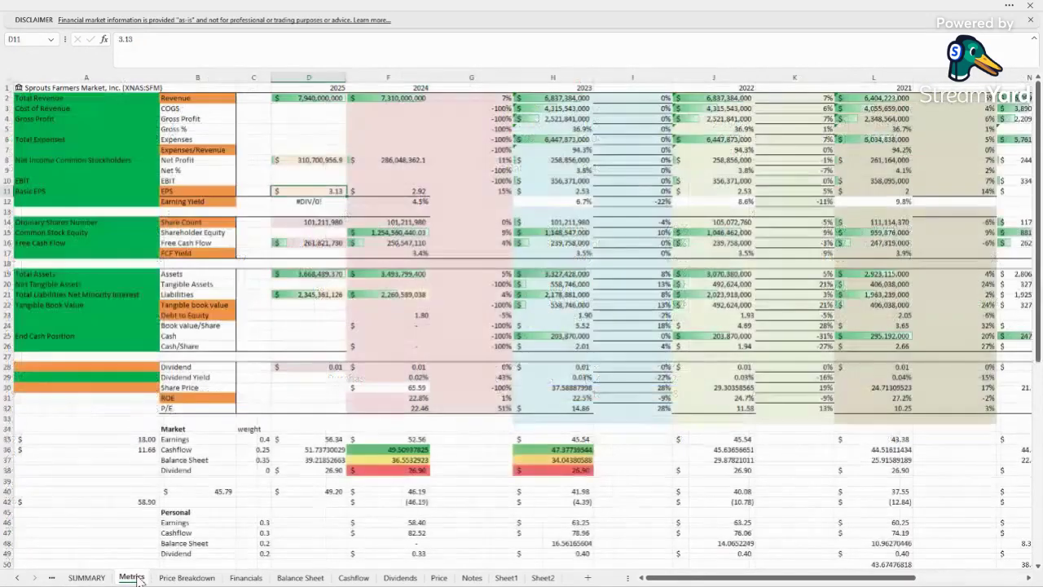
{"action": "left_click", "coordinate": [410, 194]}
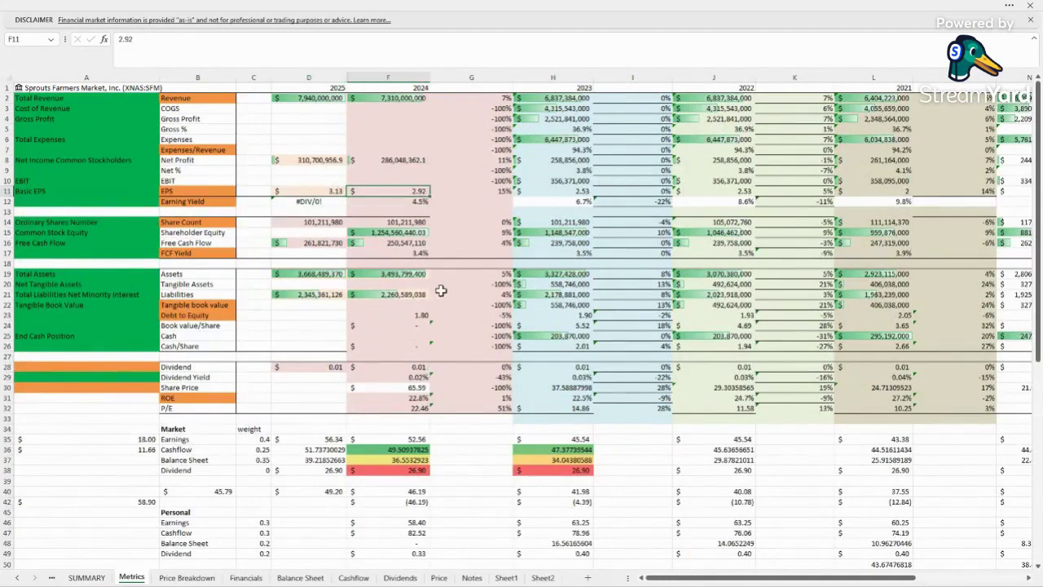
{"action": "left_click", "coordinate": [335, 196]}
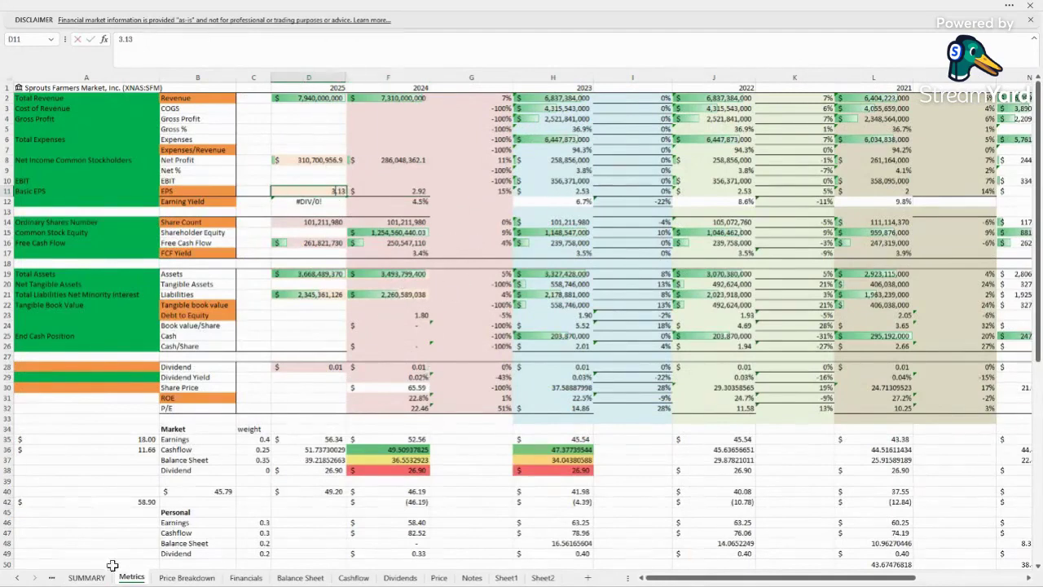
{"action": "left_click", "coordinate": [87, 577]}
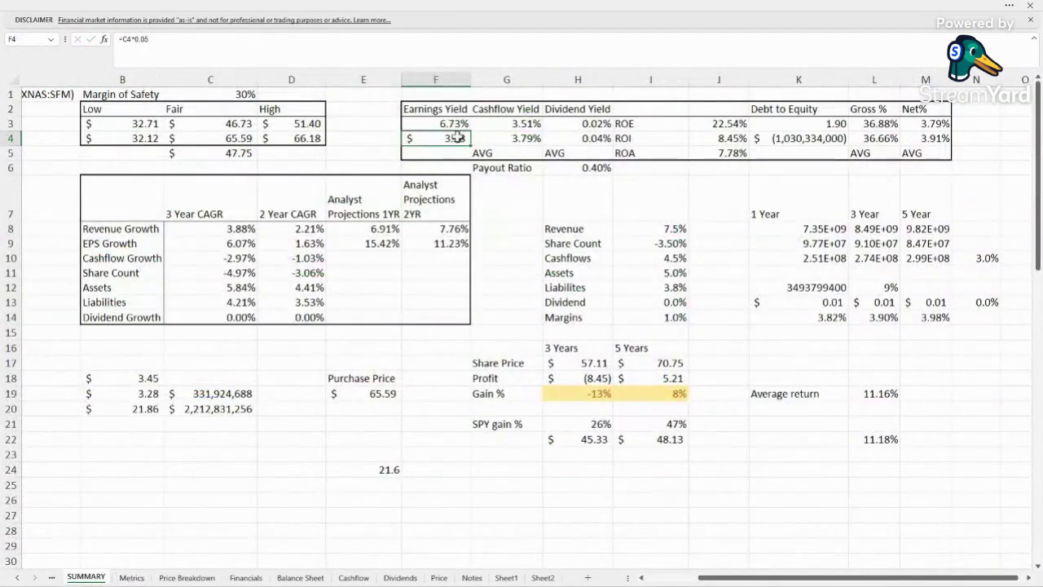
{"action": "double_click", "coordinate": [510, 198]}
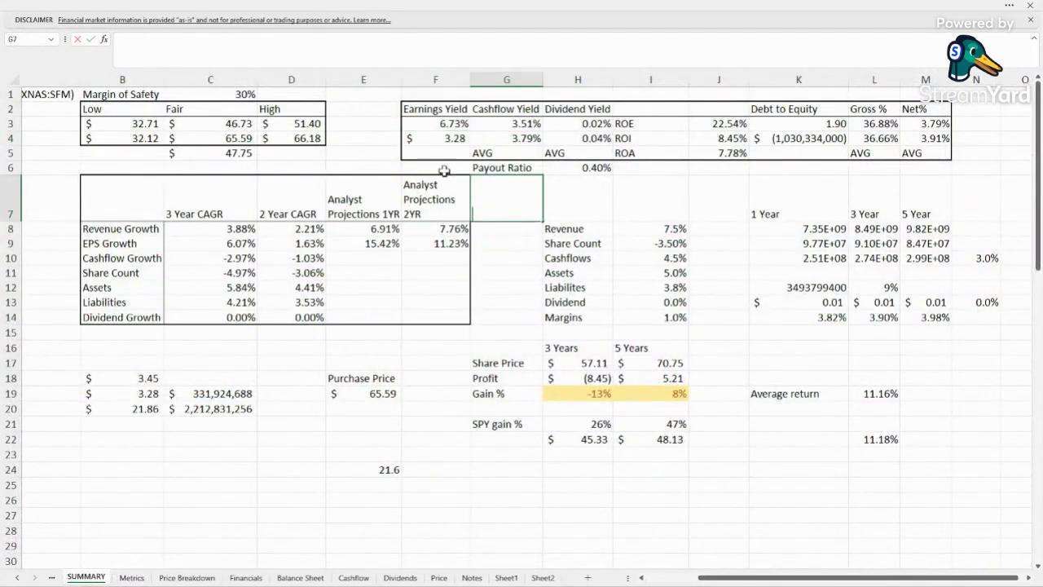
{"action": "left_click", "coordinate": [199, 137]}
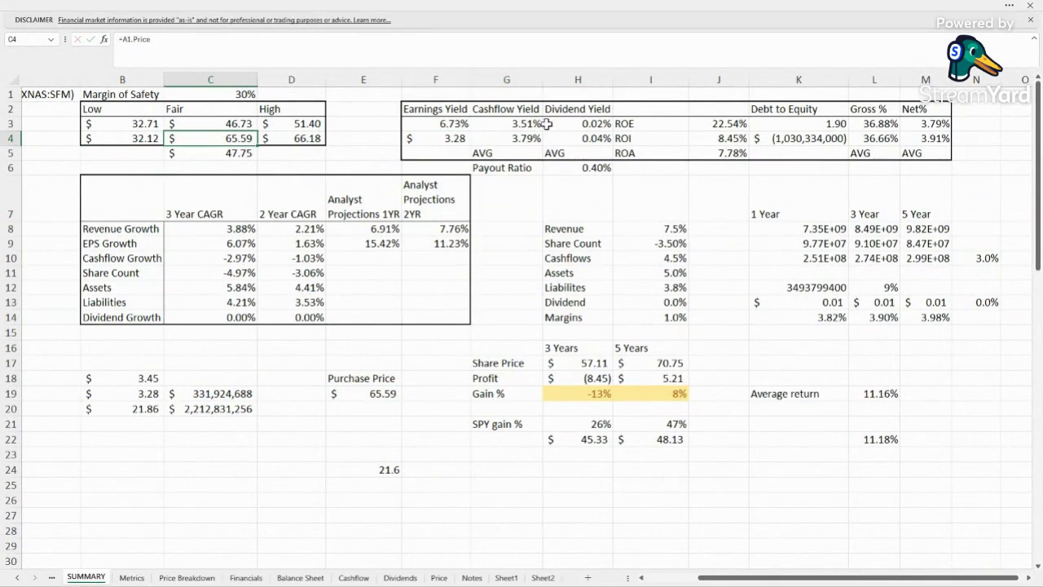
- Examine the cashflow yield, DCF value, ROE, ROI, debt to equity, and gross and net margins on the SUMMARY sheet
{"action": "left_click", "coordinate": [510, 124]}
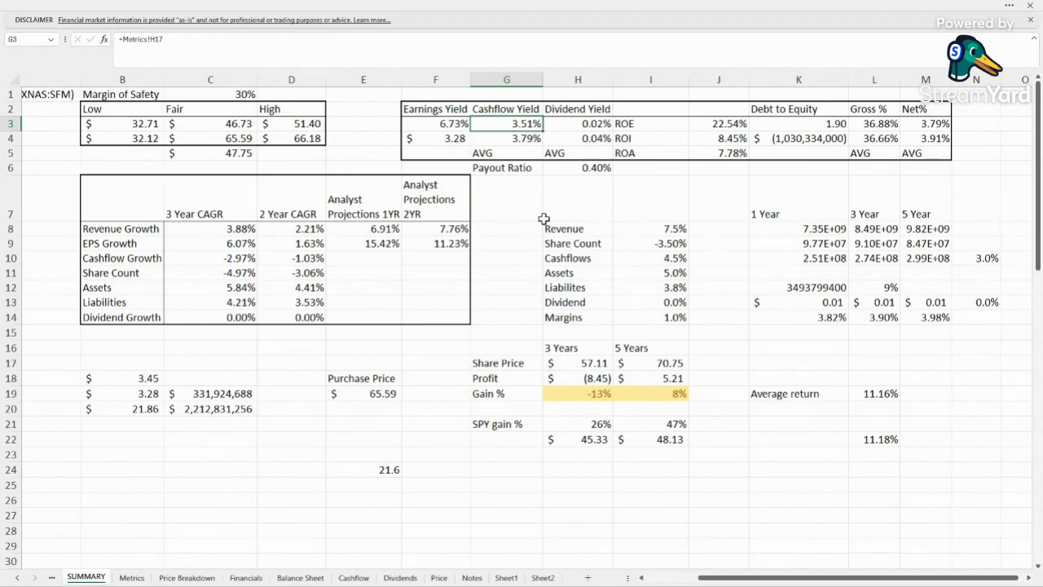
{"action": "left_click", "coordinate": [208, 152]}
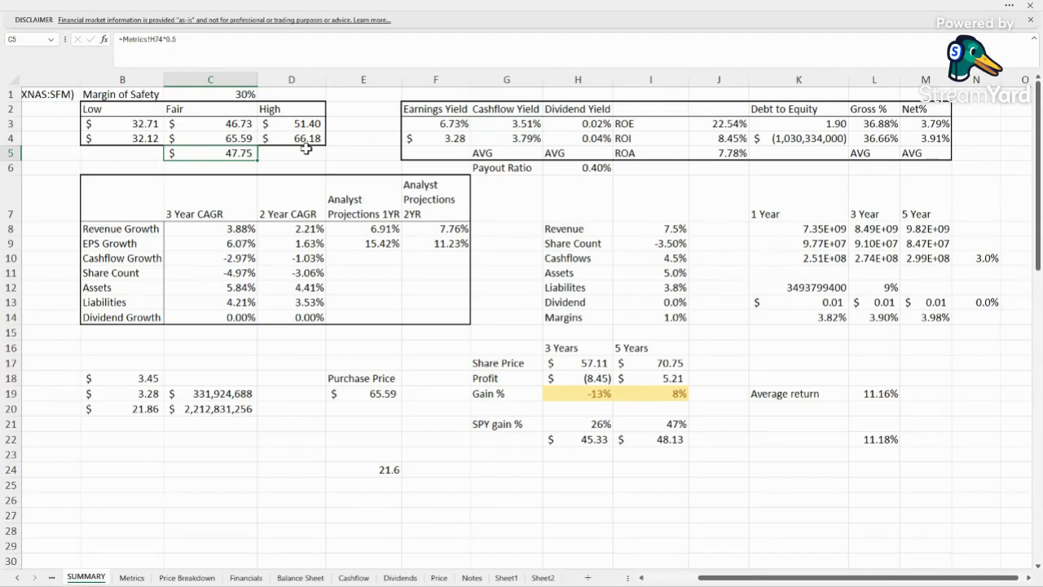
{"action": "left_click", "coordinate": [724, 125]}
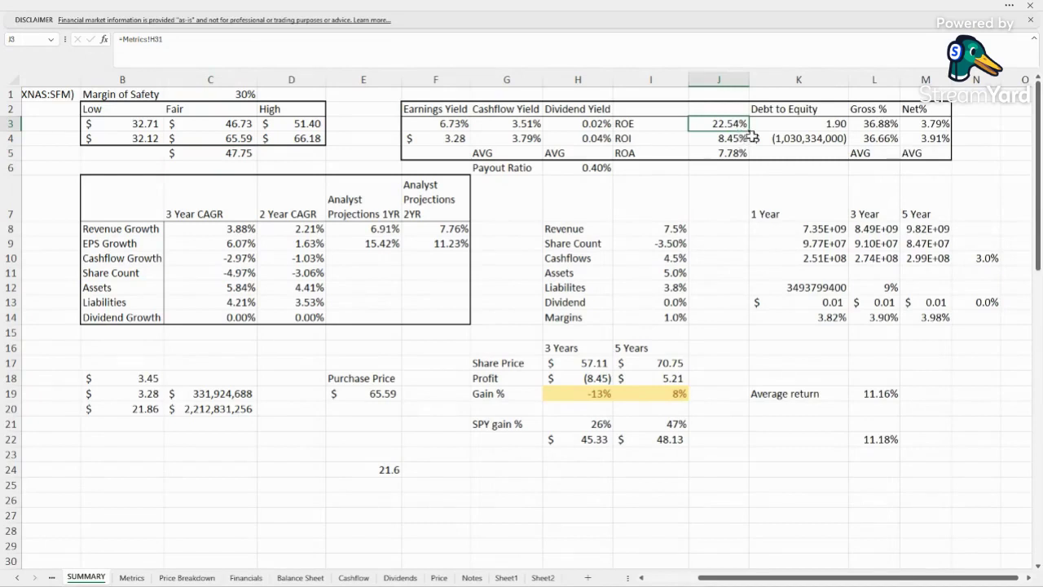
{"action": "left_click", "coordinate": [846, 123]}
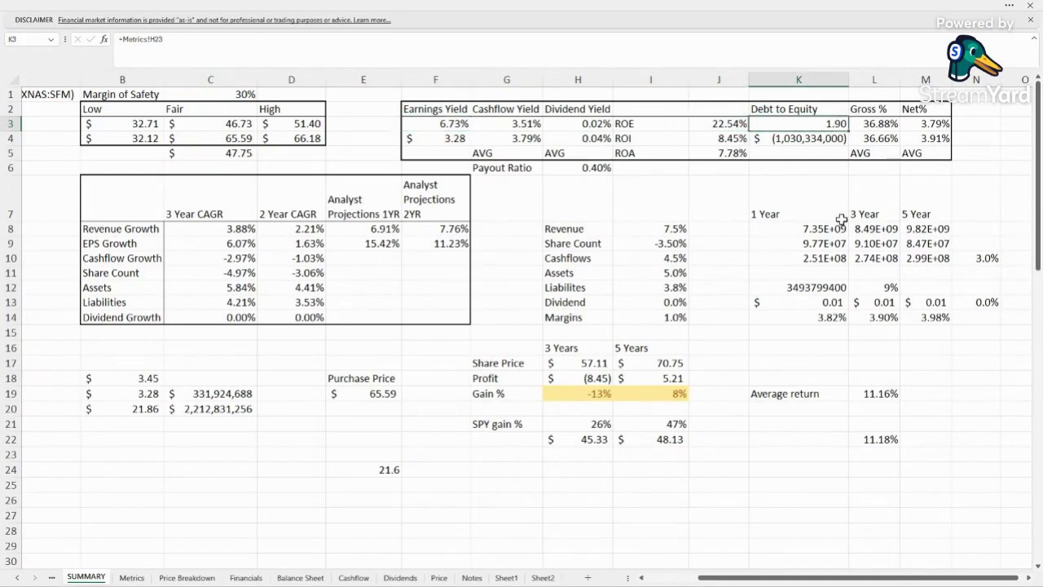
{"action": "left_click", "coordinate": [843, 136]}
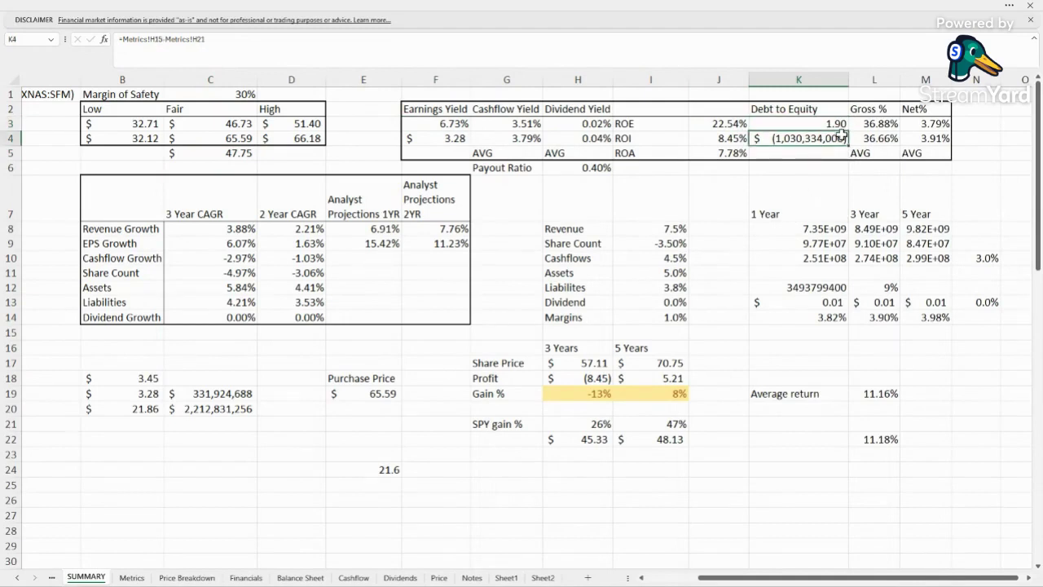
{"action": "left_click", "coordinate": [708, 137]}
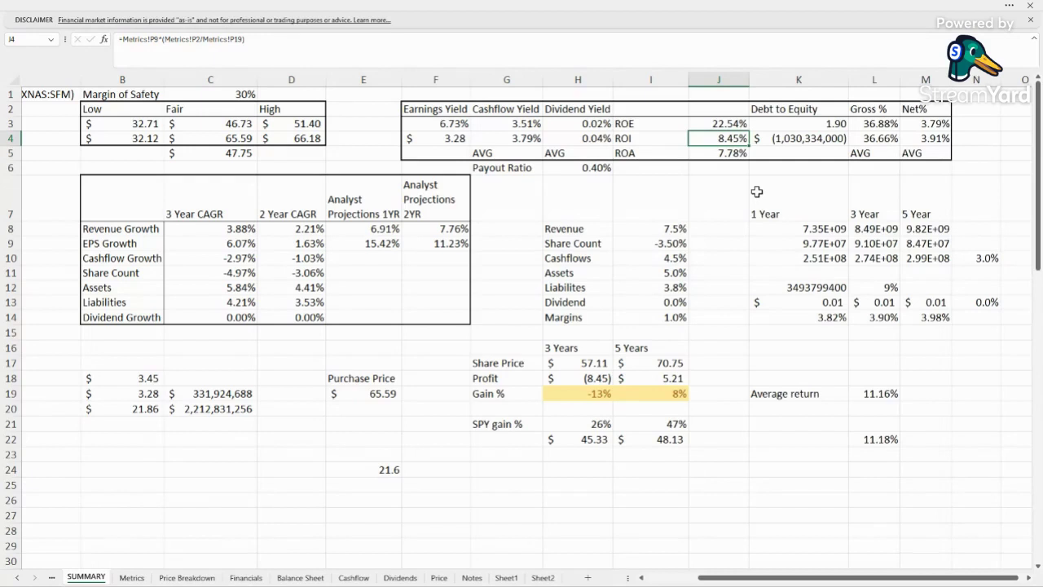
{"action": "left_click", "coordinate": [884, 119]}
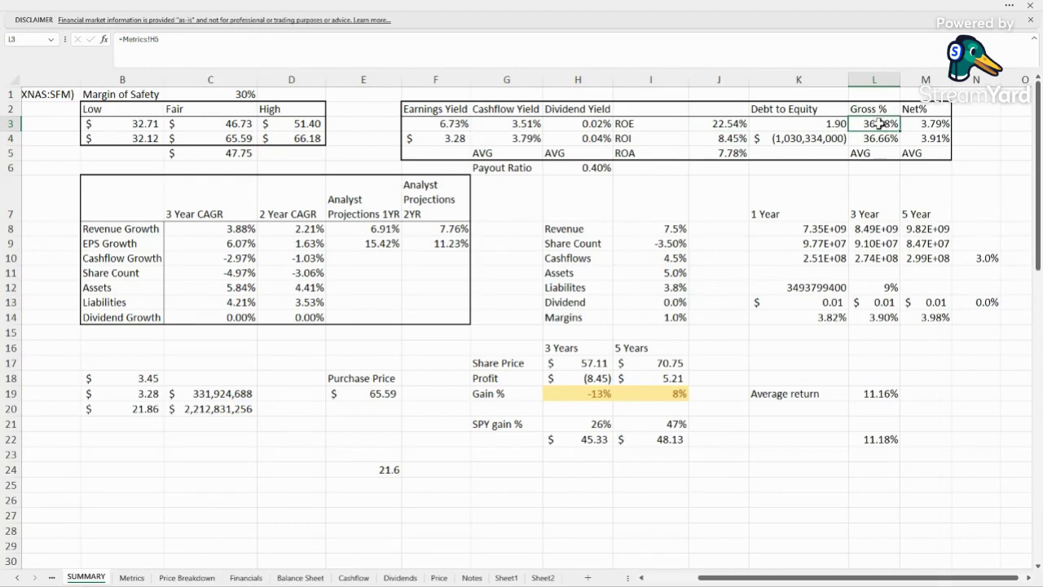
{"action": "left_click", "coordinate": [875, 142]}
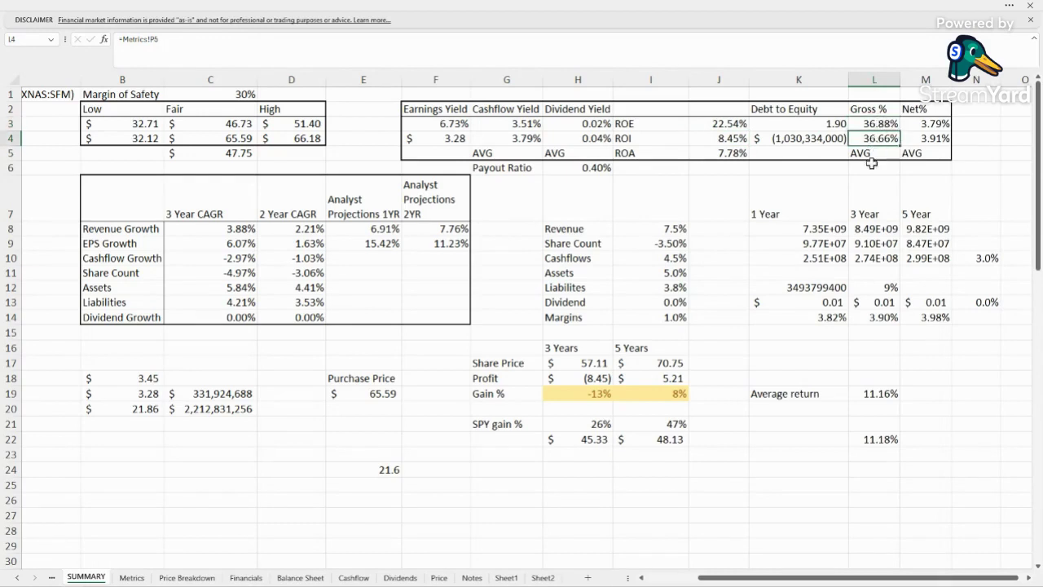
{"action": "left_click", "coordinate": [939, 124]}
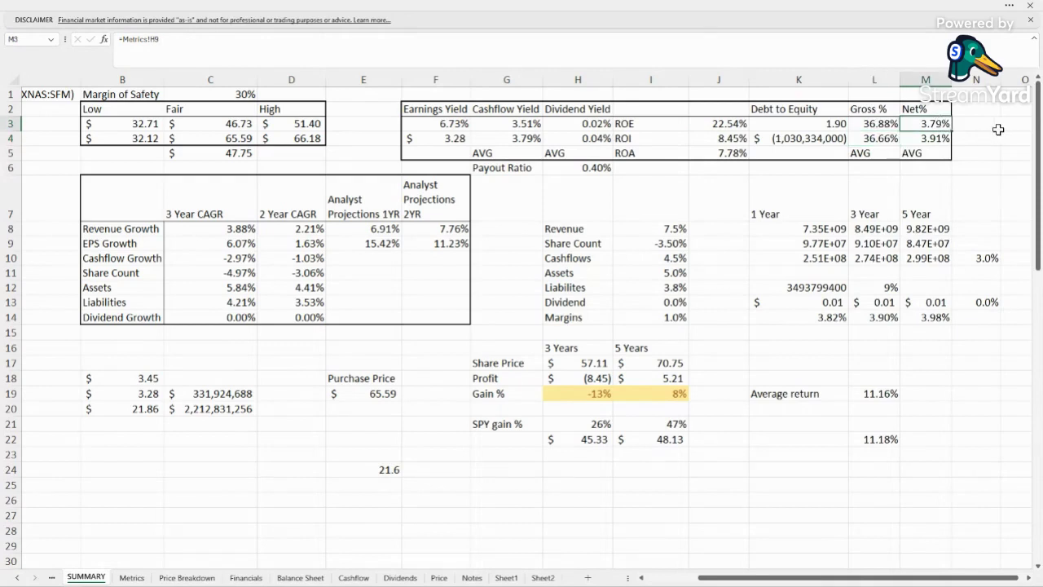
{"action": "left_click", "coordinate": [941, 139]}
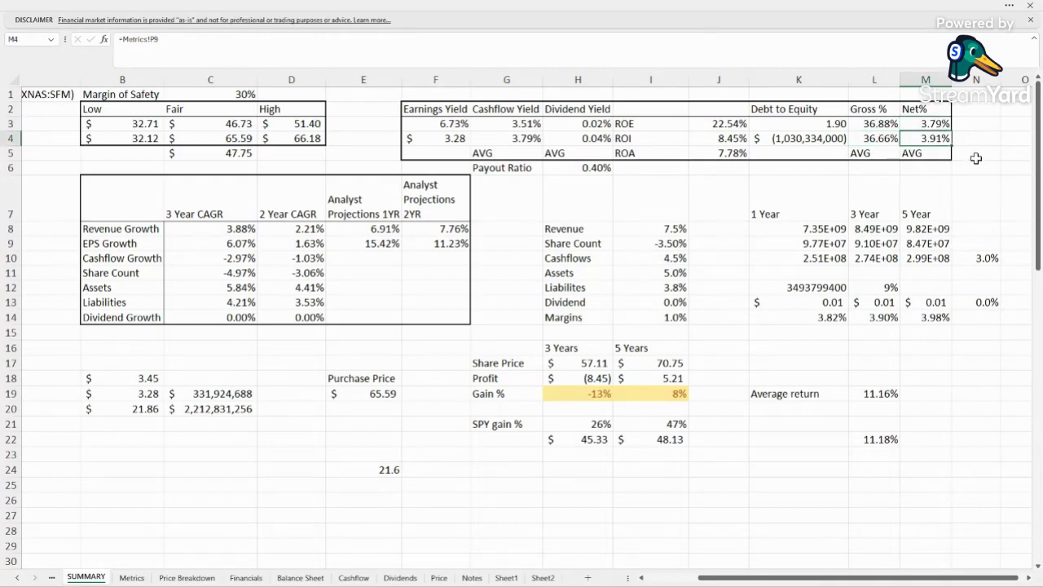
- Compare the three-year revenue CAGR and the one- and two-year analyst revenue projections with the Revenue growth assumption
{"action": "left_click", "coordinate": [729, 309]}
{"action": "left_click", "coordinate": [210, 229]}
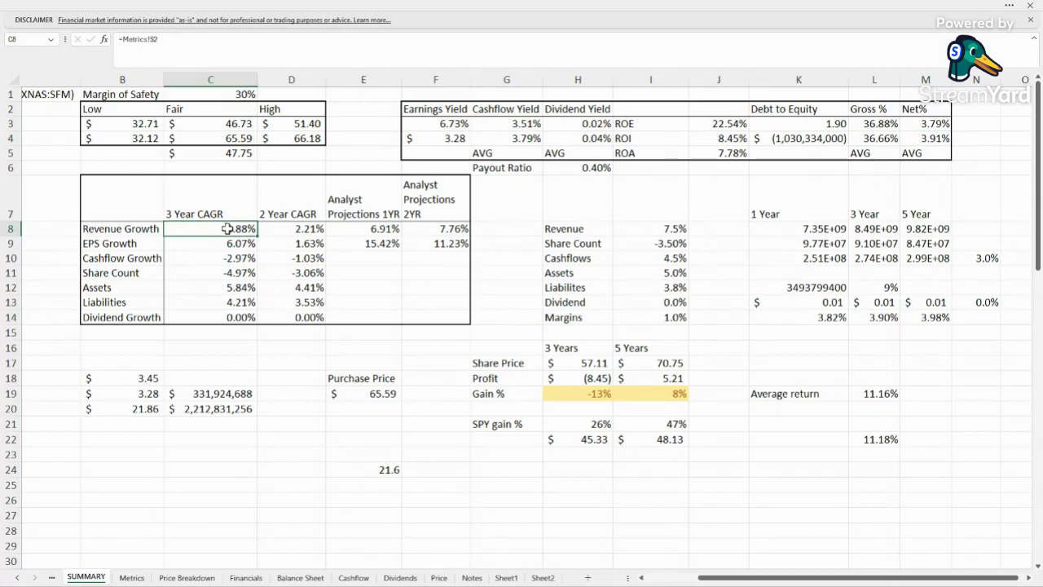
{"action": "left_click", "coordinate": [364, 229]}
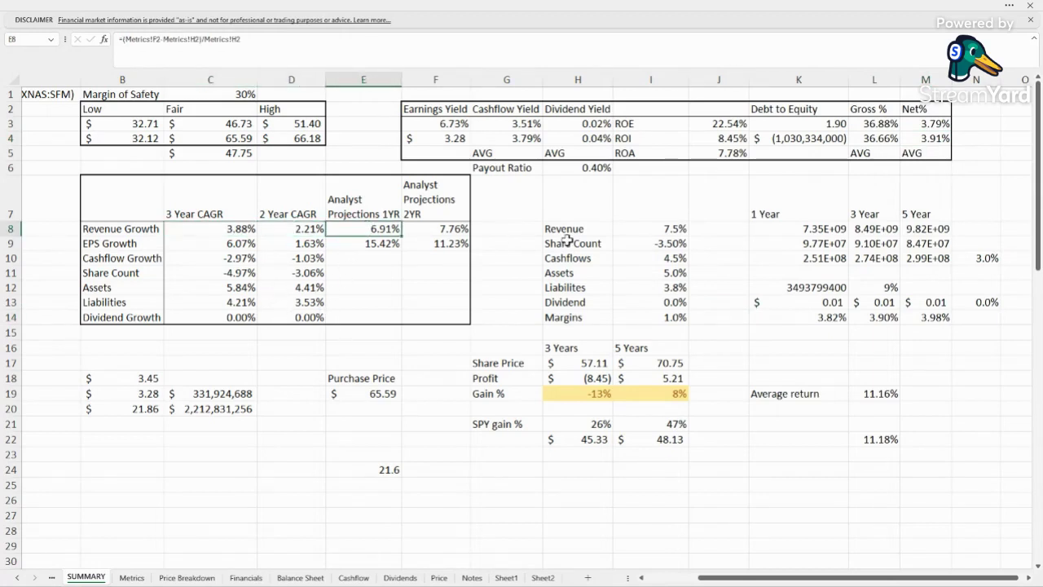
{"action": "left_click", "coordinate": [461, 229]}
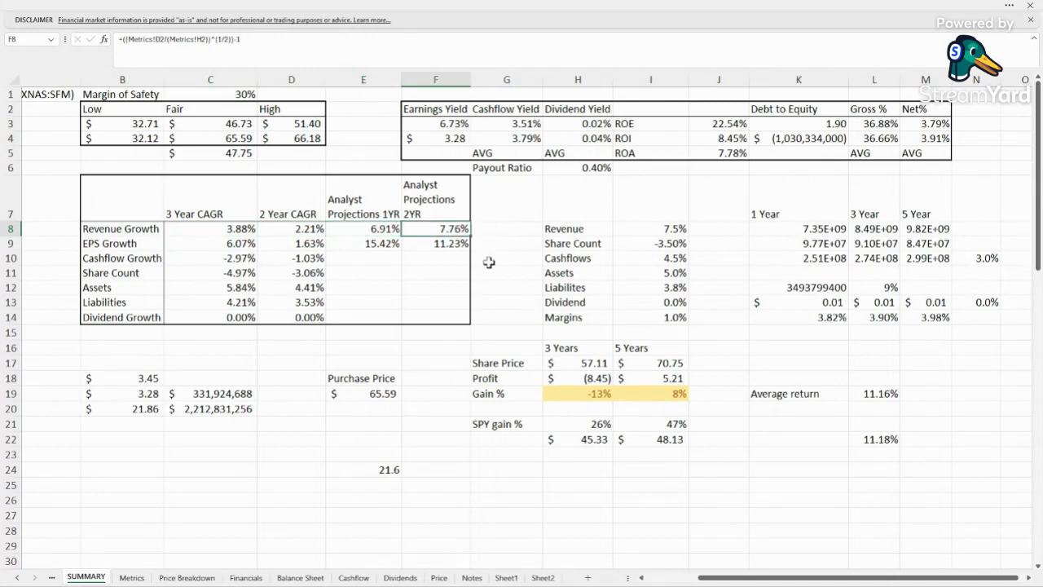
{"action": "left_click", "coordinate": [672, 230]}
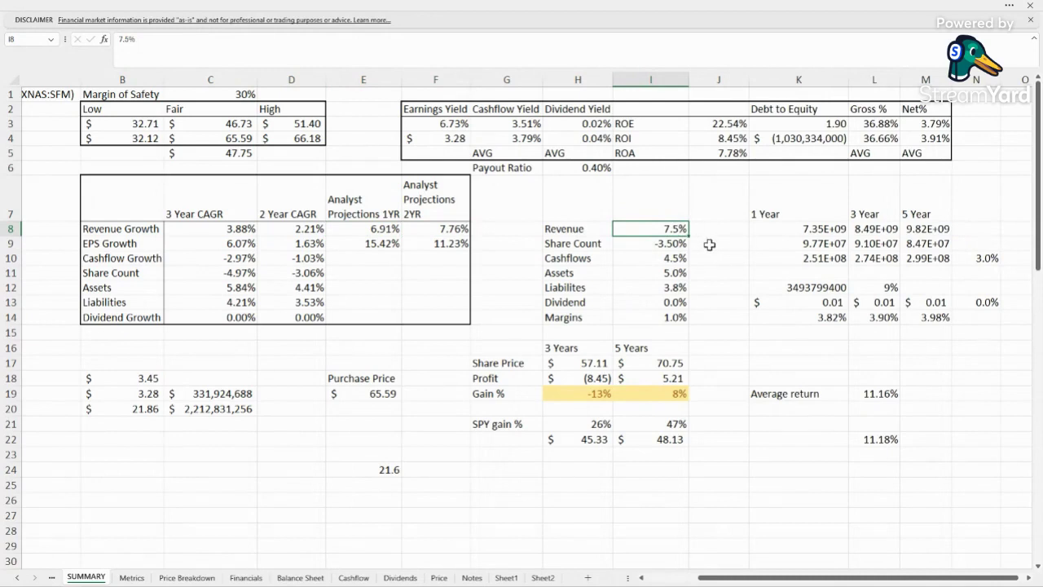
- Check the historical Share Count growth rates and set the Share Count assumption in I9 to -3%
{"action": "key", "text": "Down"}
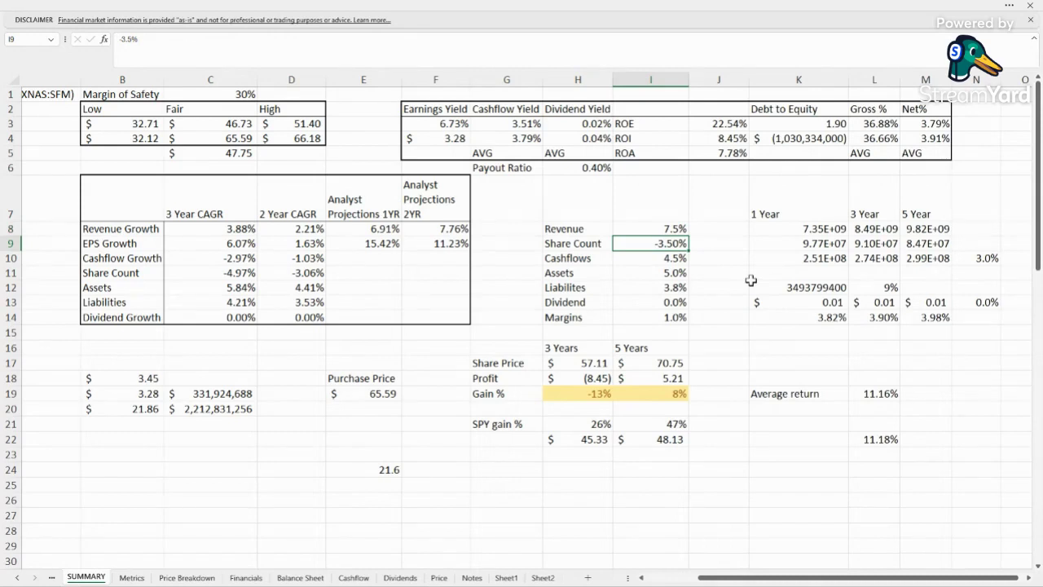
{"action": "double_click", "coordinate": [241, 274]}
{"action": "key", "text": "Escape"}
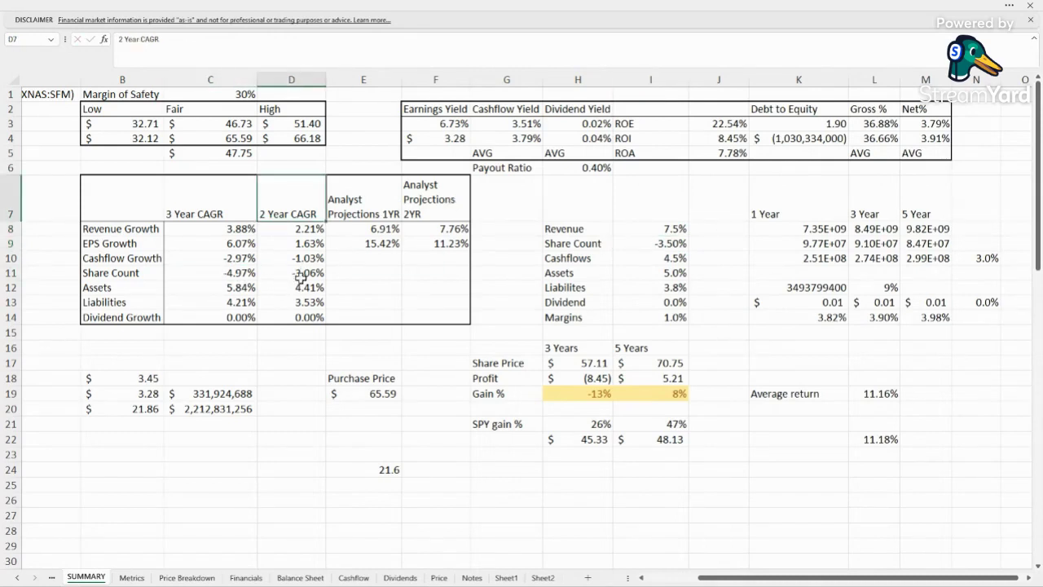
{"action": "left_click", "coordinate": [300, 278]}
{"action": "left_click", "coordinate": [670, 243]}
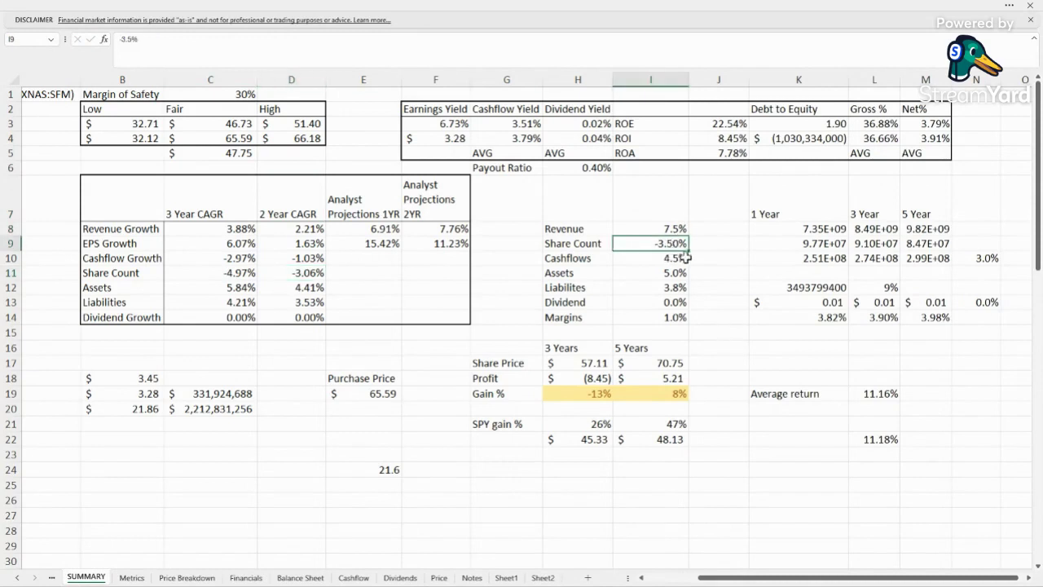
{"action": "double_click", "coordinate": [670, 243]}
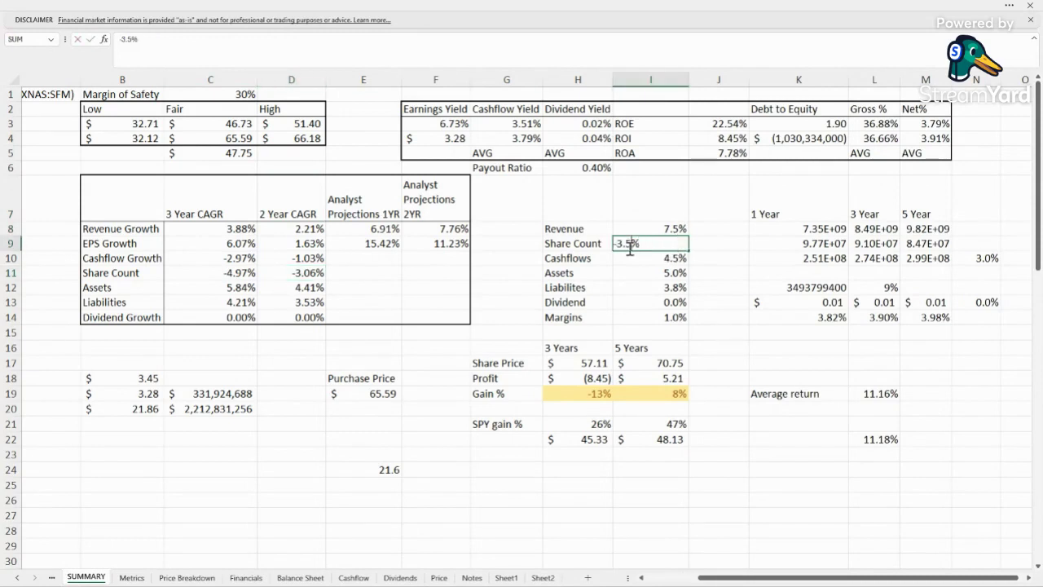
{"action": "key", "text": "BackSpace"}
{"action": "key", "text": "BackSpace"}
{"action": "key", "text": "BackSpace"}
{"action": "key", "text": "Return"}
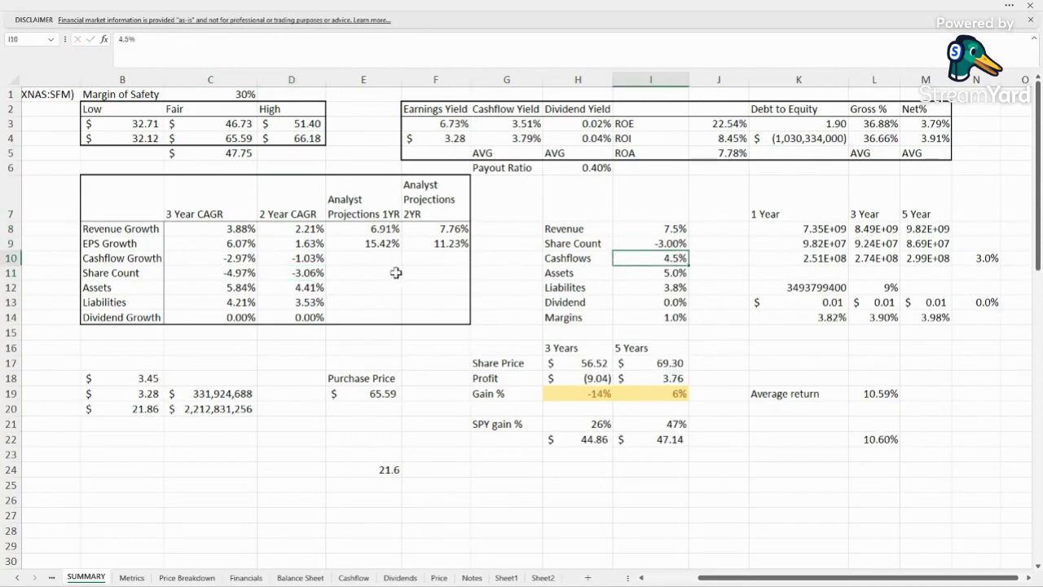
{"action": "left_click_drag", "start_coordinate": [137, 138], "coordinate": [186, 140]}
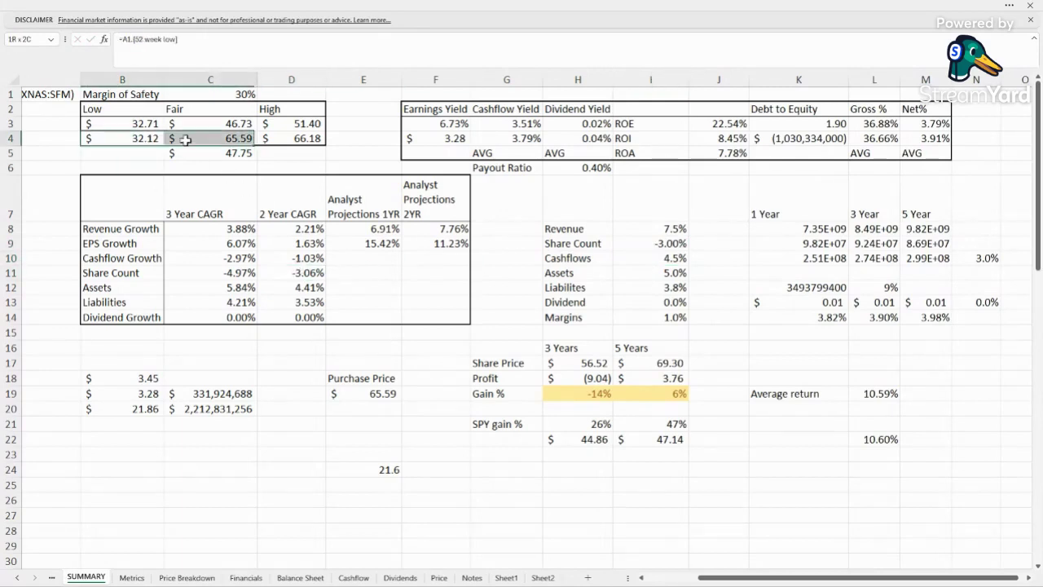
{"action": "left_click", "coordinate": [673, 245]}
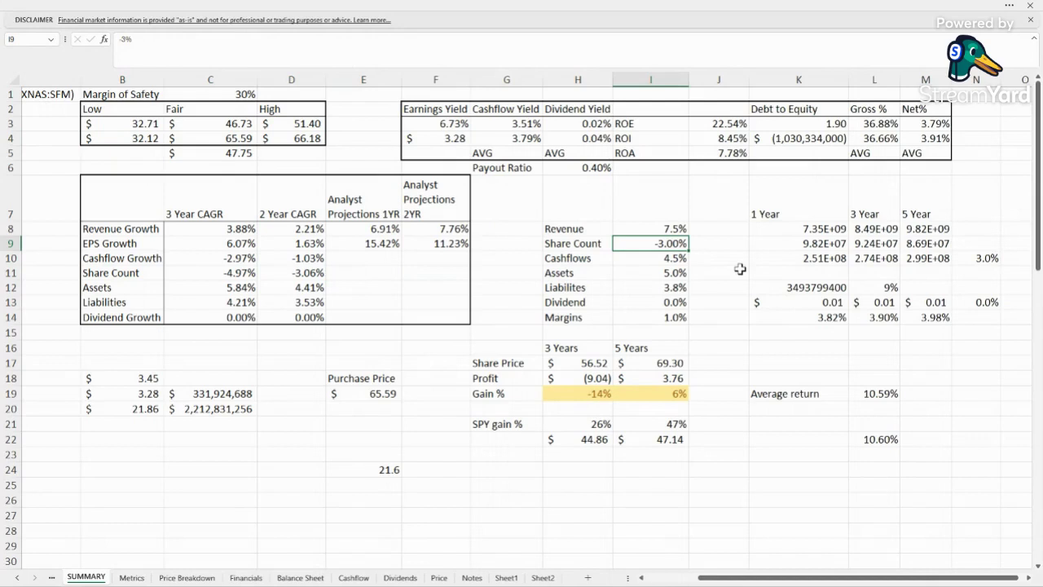
- Compare the 3- and 2-year Cashflow Growth rates and the cashflow yield with the Cashflows assumption
{"action": "left_click_drag", "start_coordinate": [652, 250], "coordinate": [653, 262]}
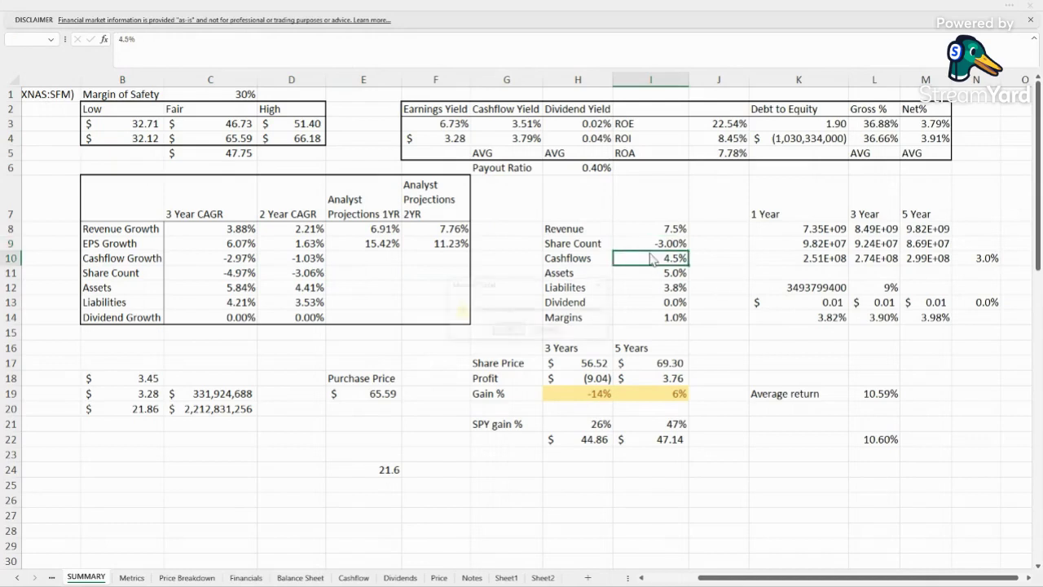
{"action": "left_click", "coordinate": [546, 329]}
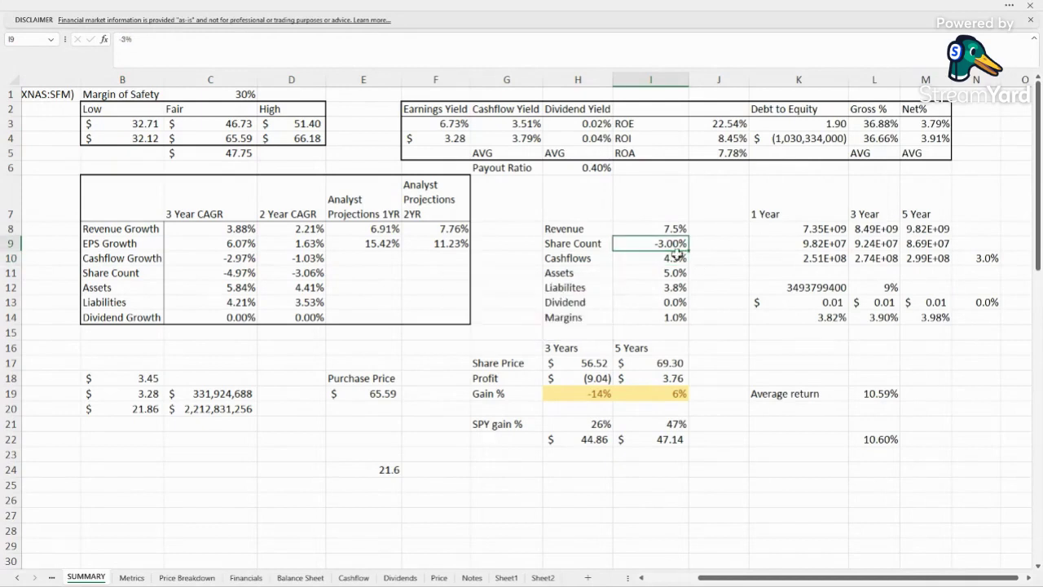
{"action": "left_click", "coordinate": [240, 258]}
{"action": "left_click", "coordinate": [294, 260]}
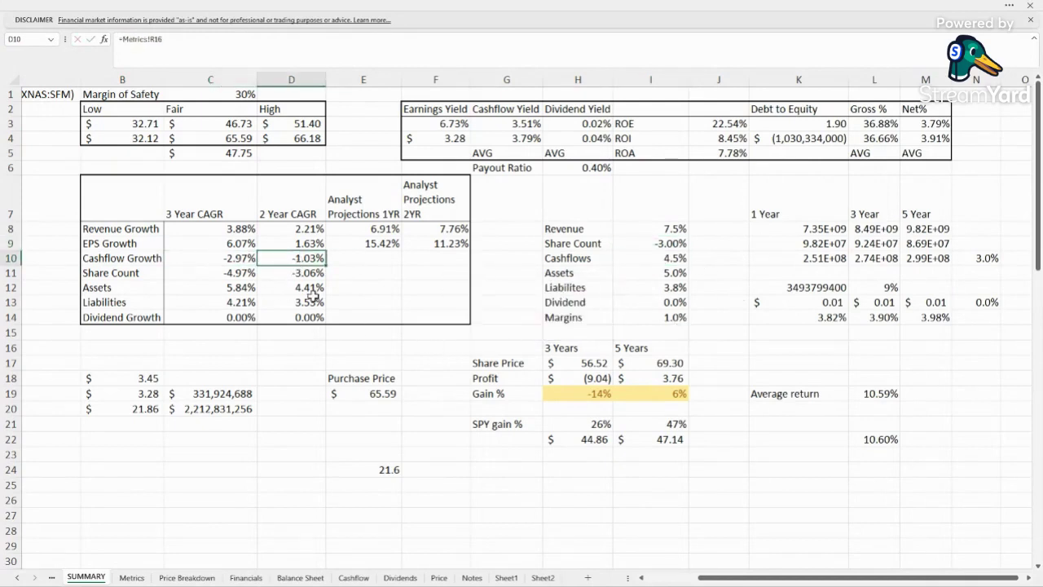
{"action": "left_click", "coordinate": [234, 261]}
{"action": "left_click_drag", "start_coordinate": [235, 261], "coordinate": [298, 269]}
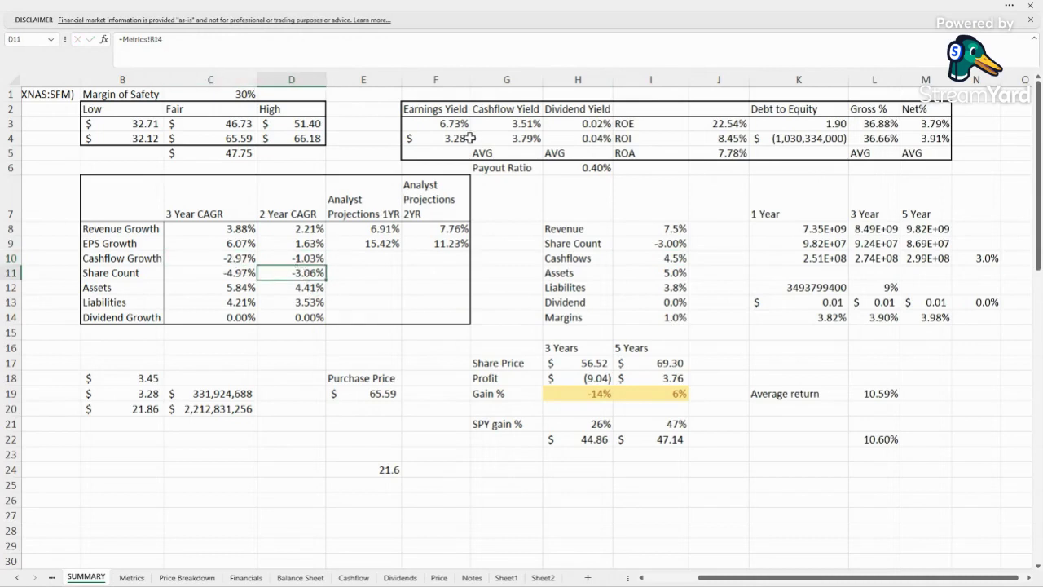
{"action": "left_click", "coordinate": [525, 124]}
{"action": "left_click", "coordinate": [697, 270]}
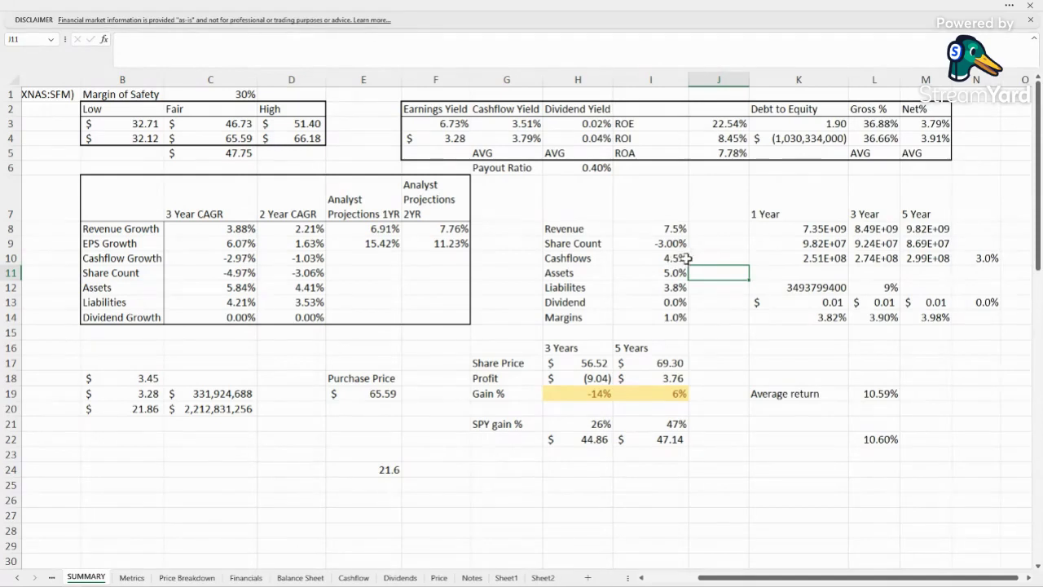
- Review the yearly Free Cash Flow chart on the Cashflow sheet, and return to the SUMMARY sheet
{"action": "left_click", "coordinate": [356, 578]}
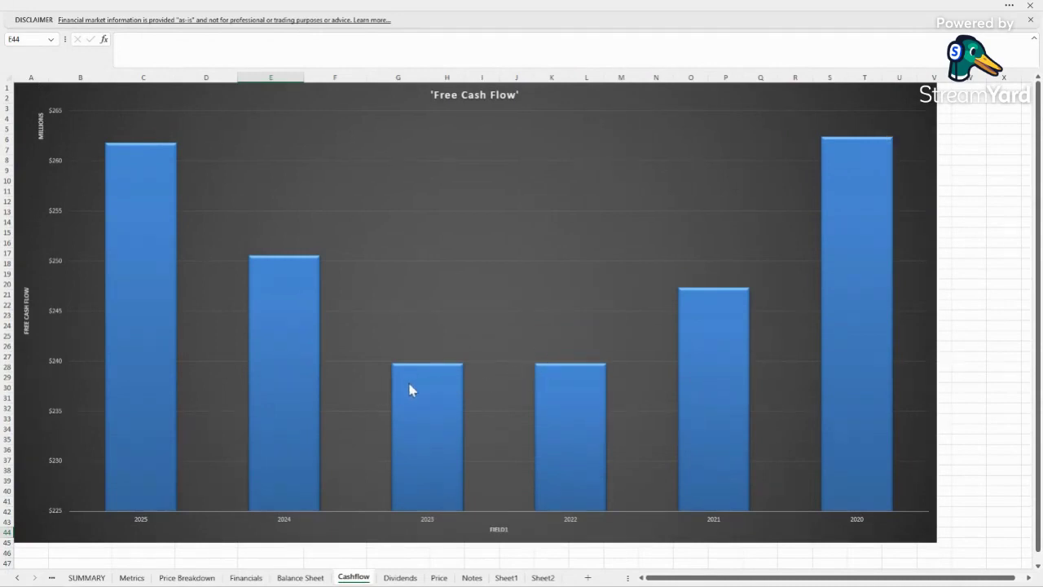
{"action": "mouse_move", "coordinate": [431, 383]}
{"action": "left_click", "coordinate": [86, 577]}
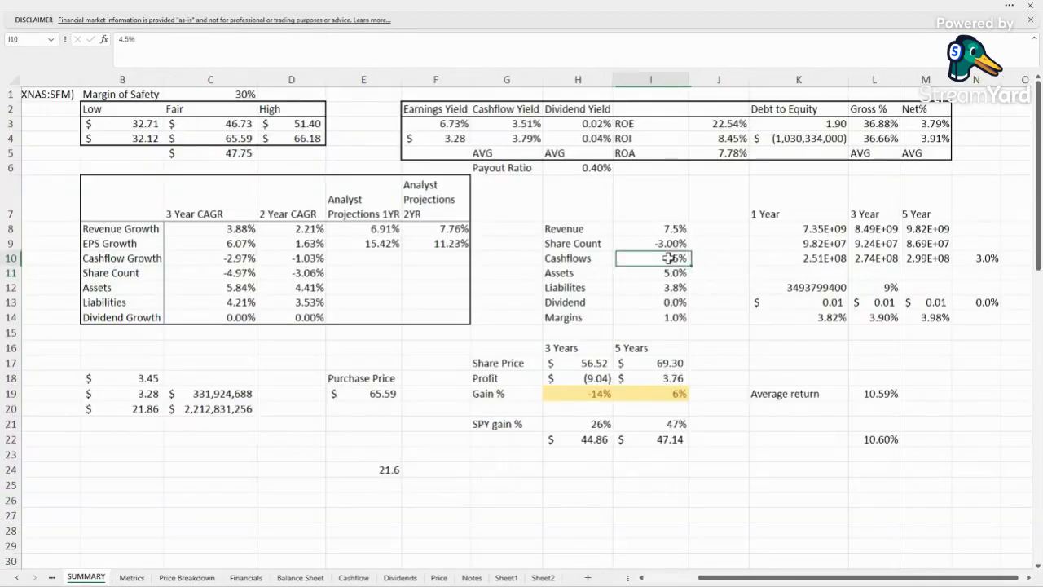
- Weigh the Cashflows assumption against the Revenue assumption and the ratio in N10, and set Cashflows in I10 to 5.5%
{"action": "left_click", "coordinate": [669, 258]}
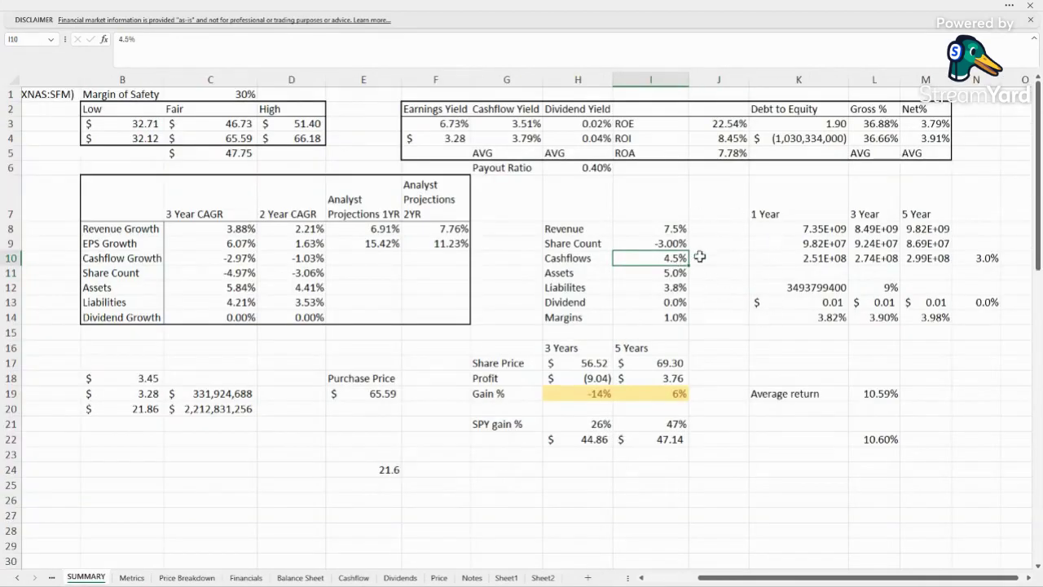
{"action": "left_click", "coordinate": [670, 229]}
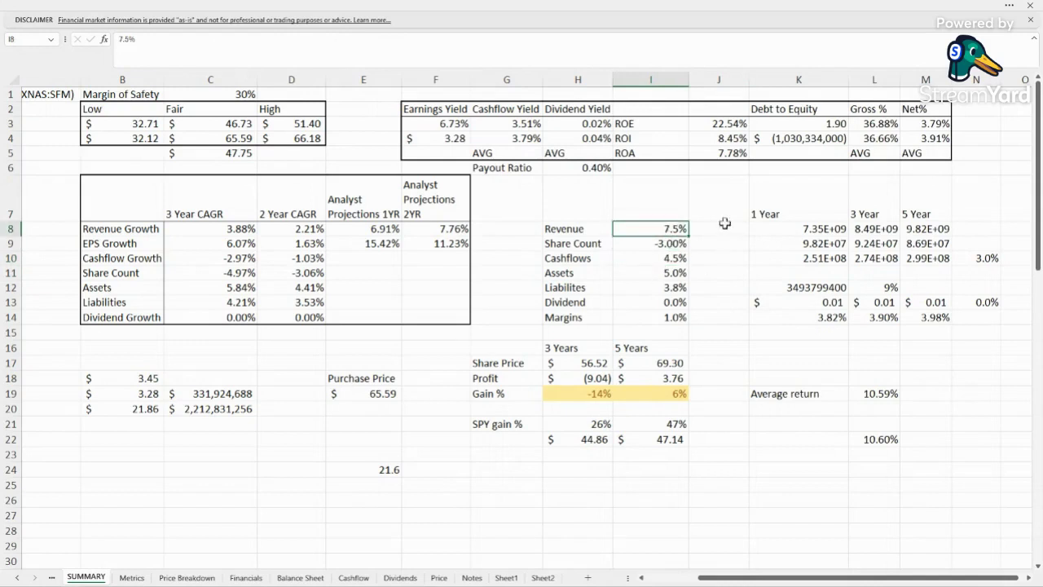
{"action": "left_click", "coordinate": [670, 259]}
{"action": "left_click", "coordinate": [986, 259]}
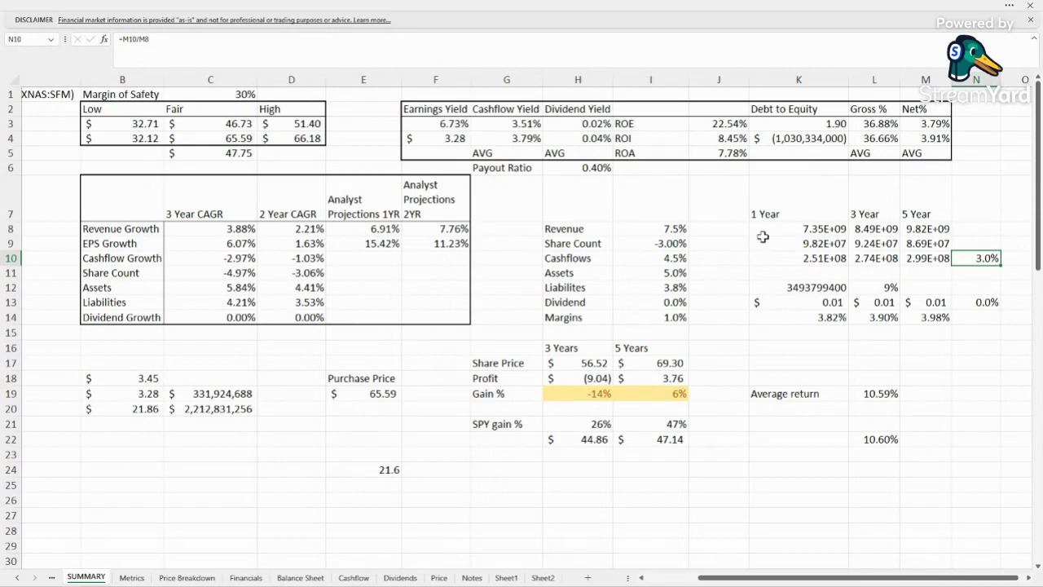
{"action": "left_click", "coordinate": [670, 260]}
{"action": "type", "text": "5.5"}
{"action": "key", "text": "Return"}
{"action": "left_click", "coordinate": [669, 258]}
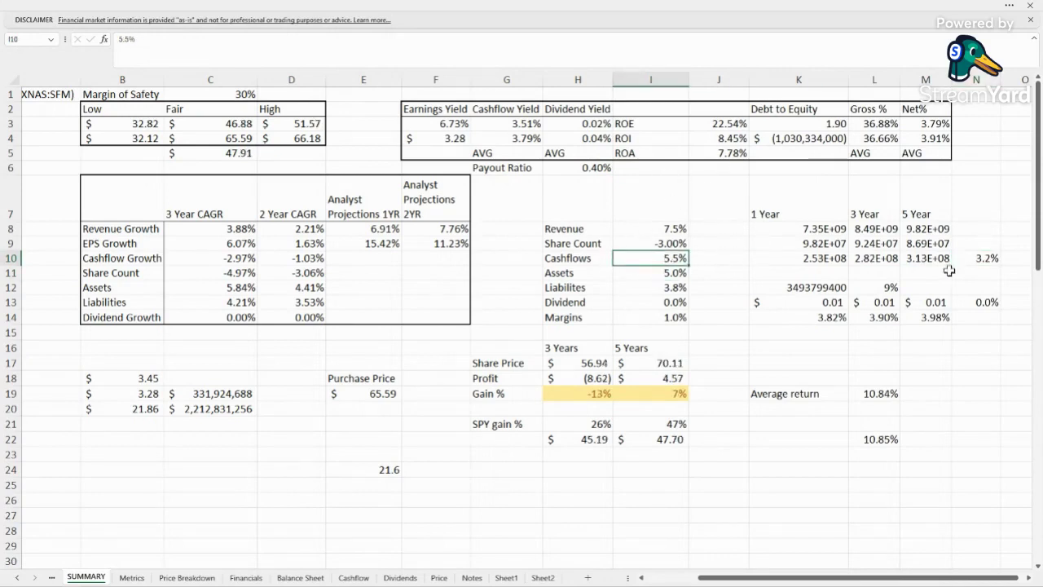
- Check the five-year cashflow-to-revenue ratio in N10 against the historical Cashflow Growth rates in C10:D10
{"action": "left_click", "coordinate": [993, 258]}
{"action": "left_click", "coordinate": [644, 260]}
{"action": "left_click_drag", "start_coordinate": [236, 257], "coordinate": [302, 263]}
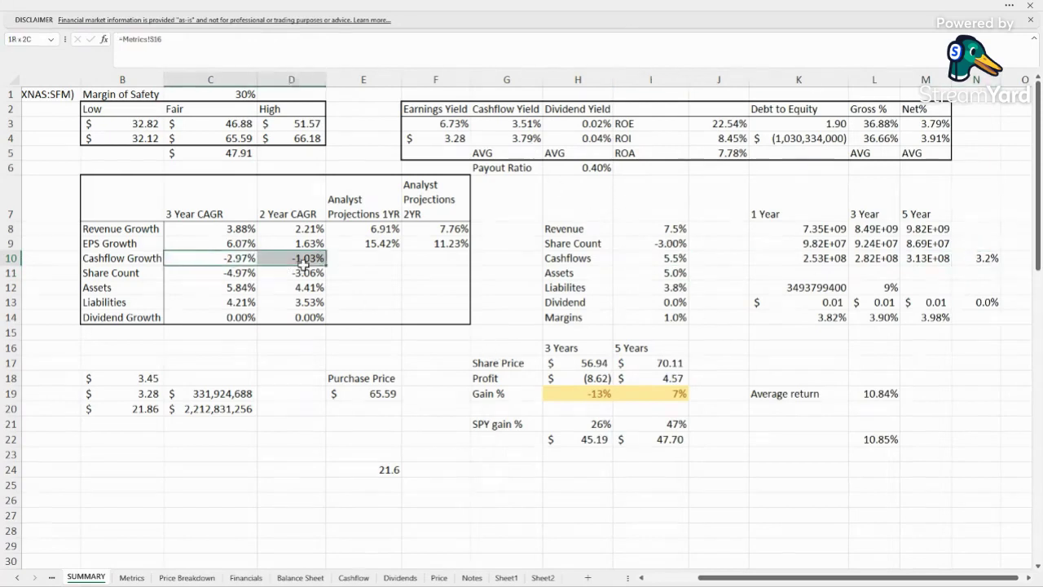
{"action": "left_click", "coordinate": [507, 261]}
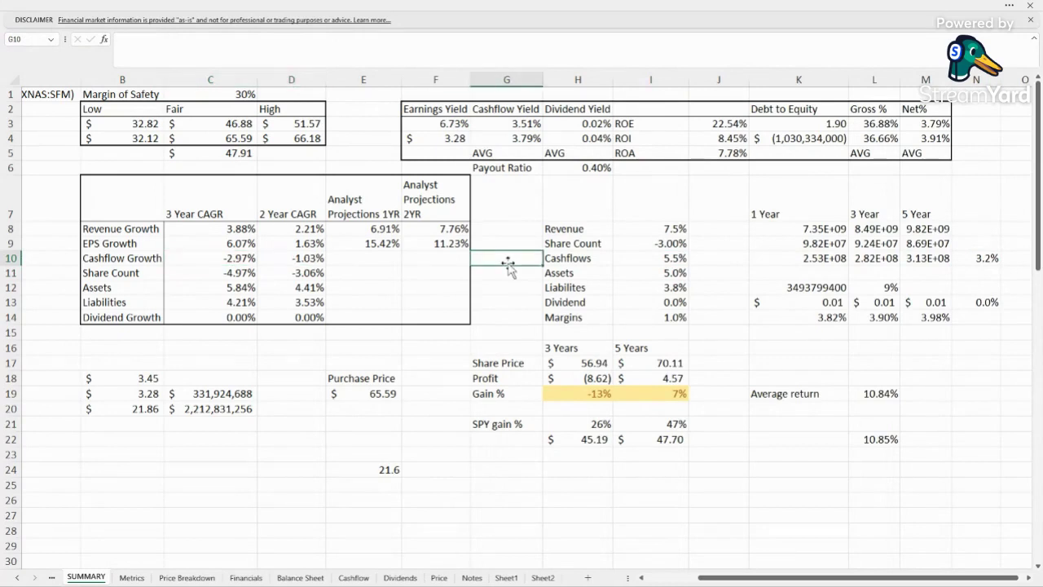
{"action": "left_click", "coordinate": [993, 258]}
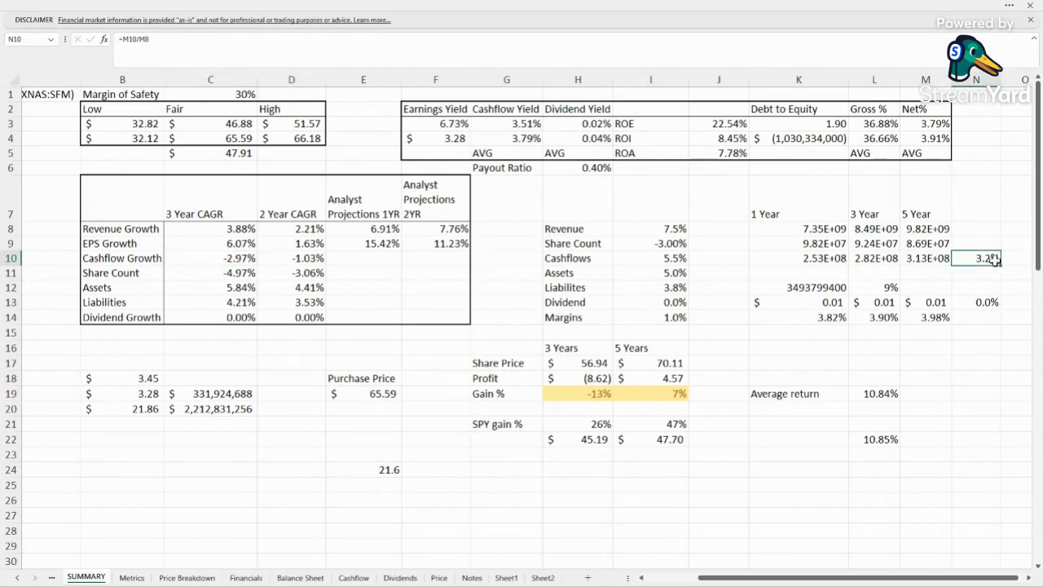
- Review the Assets, Liabilities, Dividend and Margins assumptions and the five-year projected margin in M14
{"action": "left_click", "coordinate": [659, 272]}
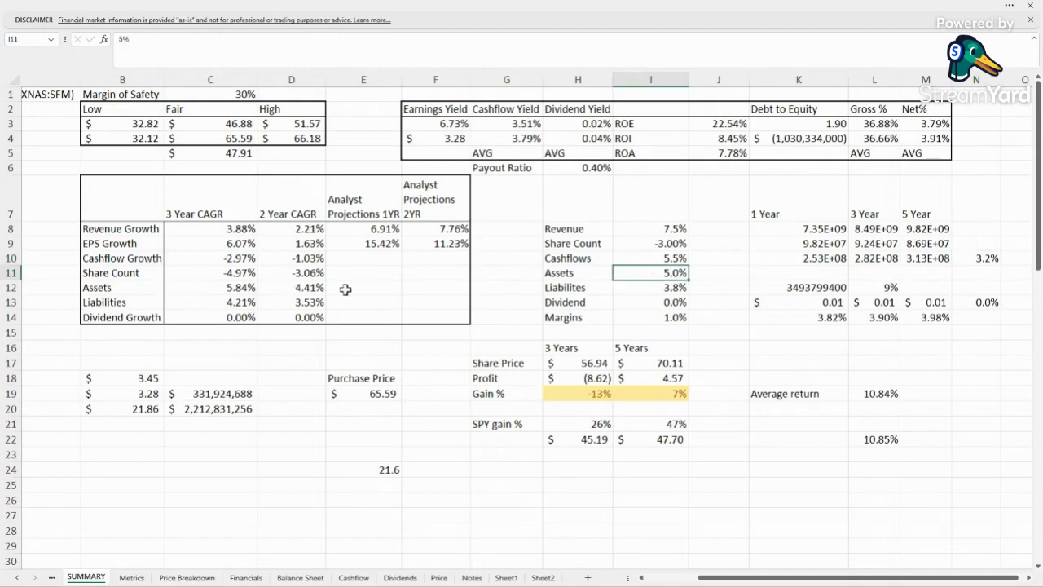
{"action": "left_click", "coordinate": [649, 287]}
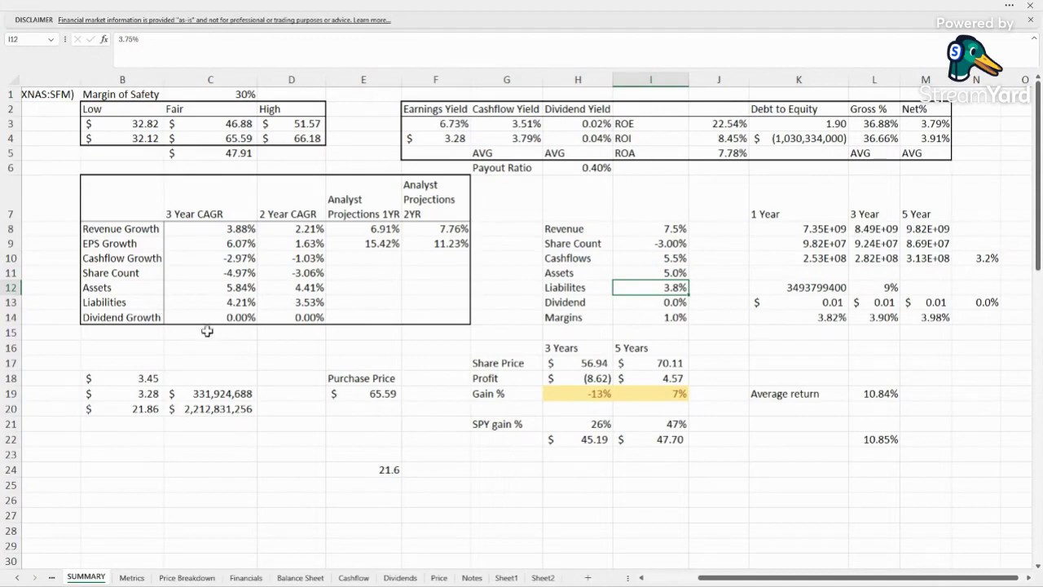
{"action": "left_click", "coordinate": [668, 302]}
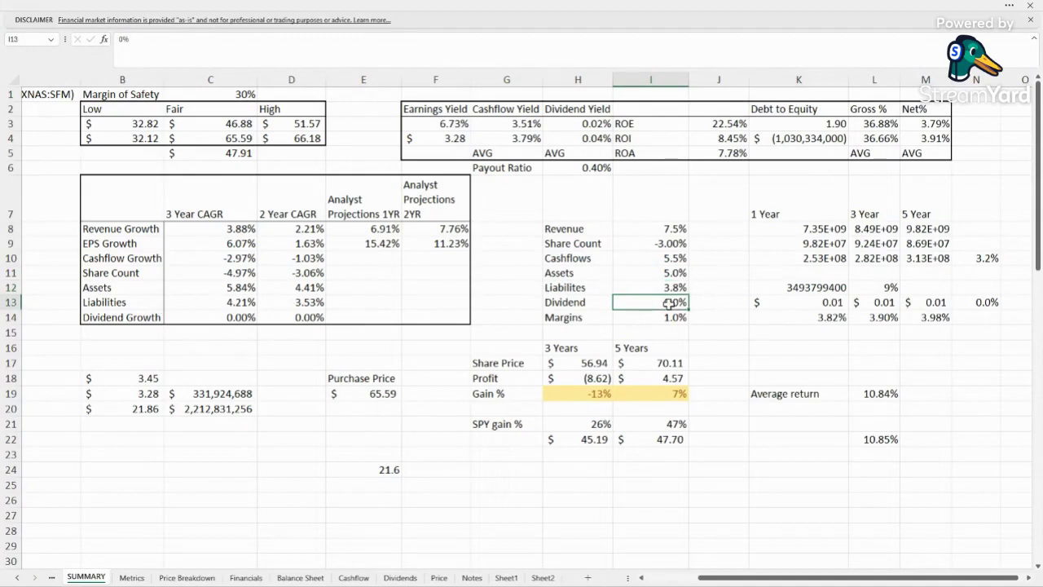
{"action": "left_click", "coordinate": [686, 316]}
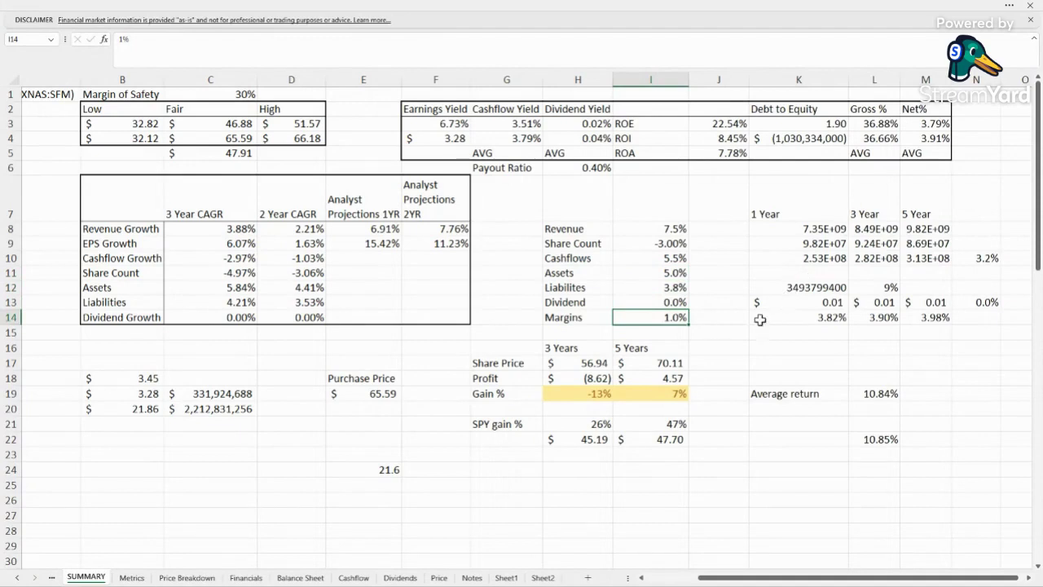
{"action": "left_click", "coordinate": [936, 317]}
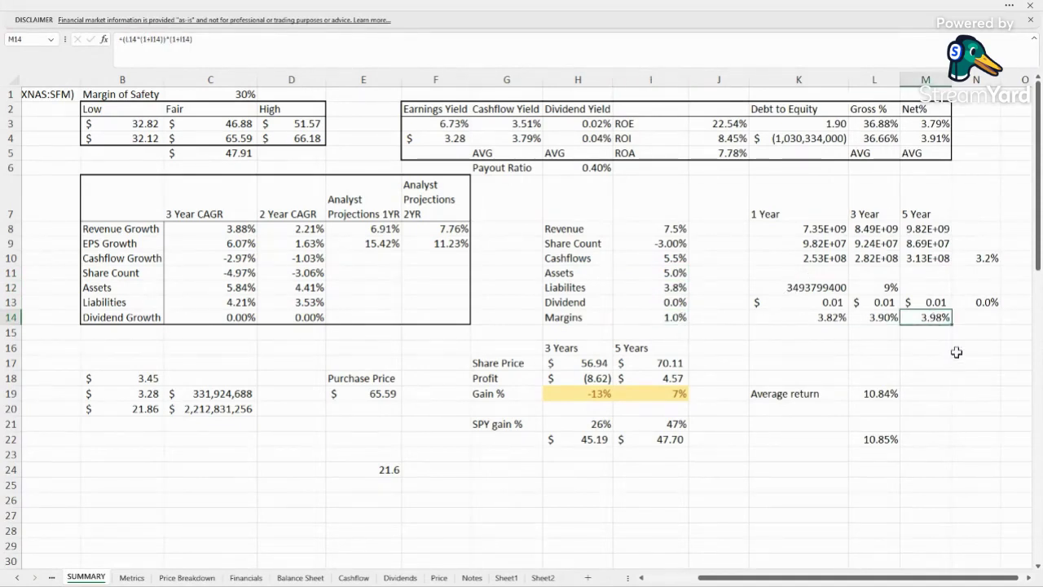
- Try a Margins assumption of 0.5% in I14 and compare the projected margins with the net margin in M3
{"action": "double_click", "coordinate": [664, 318]}
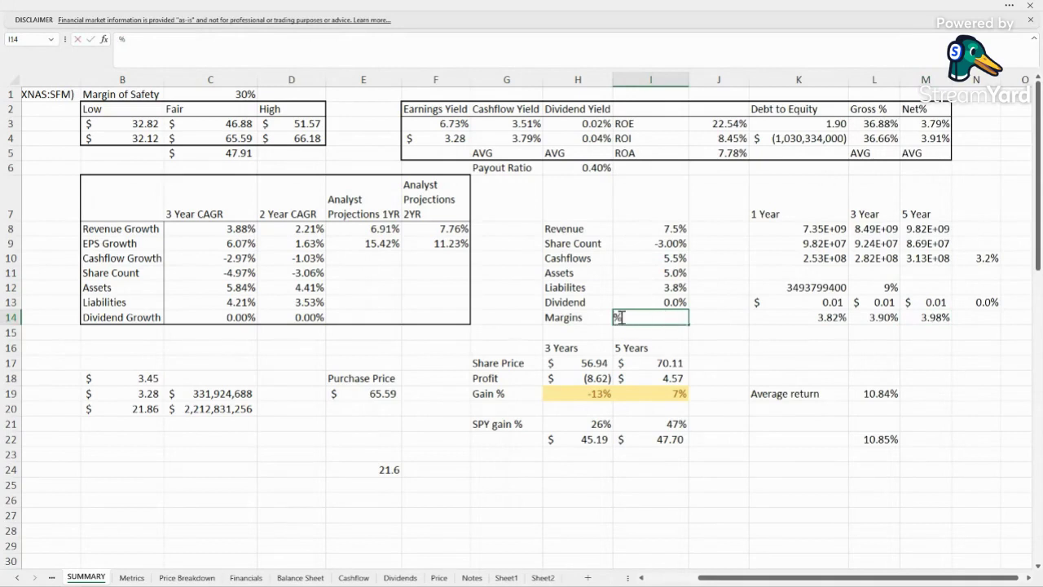
{"action": "type", "text": "0.5"}
{"action": "left_click", "coordinate": [941, 125]}
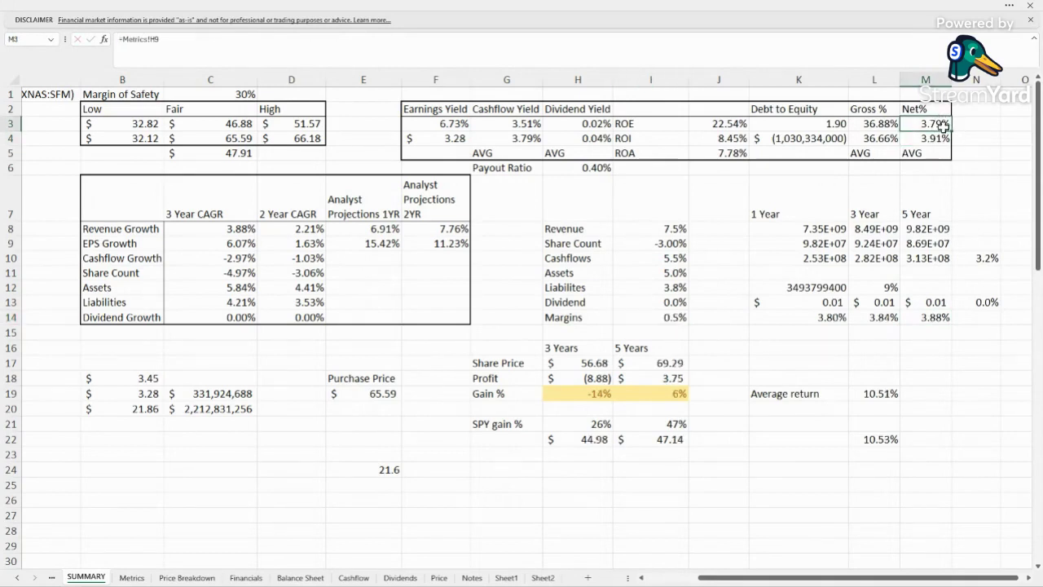
{"action": "left_click", "coordinate": [983, 191]}
- Set the Margins assumption in I14 to 0.8%
{"action": "double_click", "coordinate": [666, 319]}
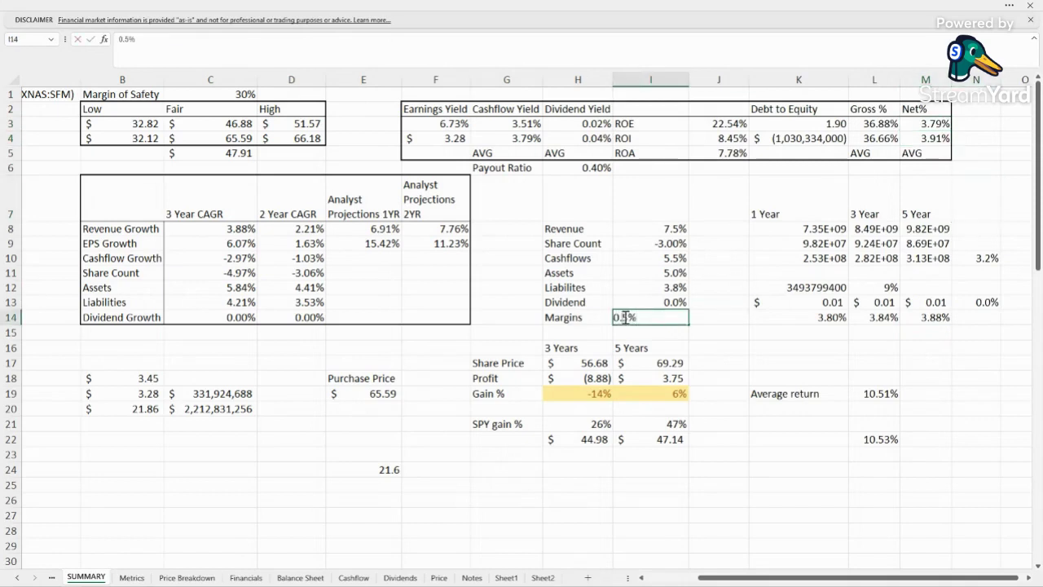
{"action": "key", "text": "BackSpace"}
{"action": "type", "text": "8"}
{"action": "left_click", "coordinate": [925, 347]}
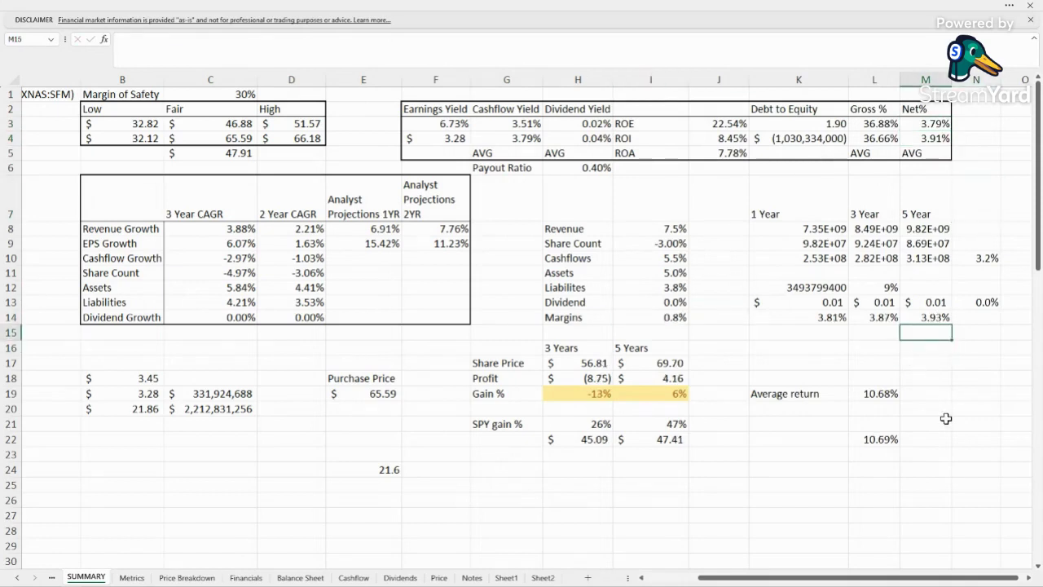
{"action": "left_click", "coordinate": [941, 422]}
- Examine the purchase price, the growth assumptions in H8:I14, and the projected three- and five-year share prices and gains
{"action": "left_click", "coordinate": [359, 392]}
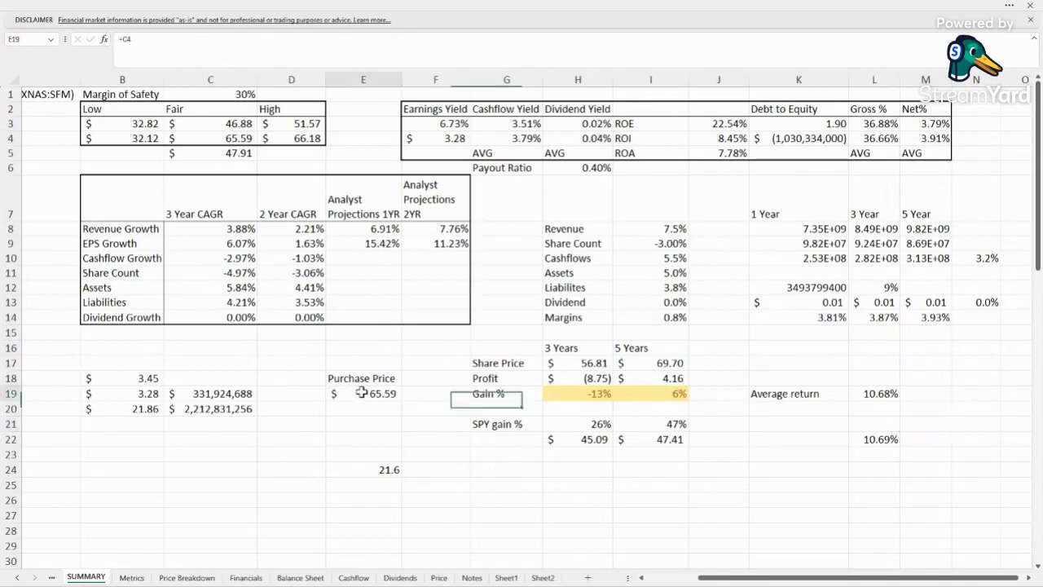
{"action": "left_click", "coordinate": [582, 398]}
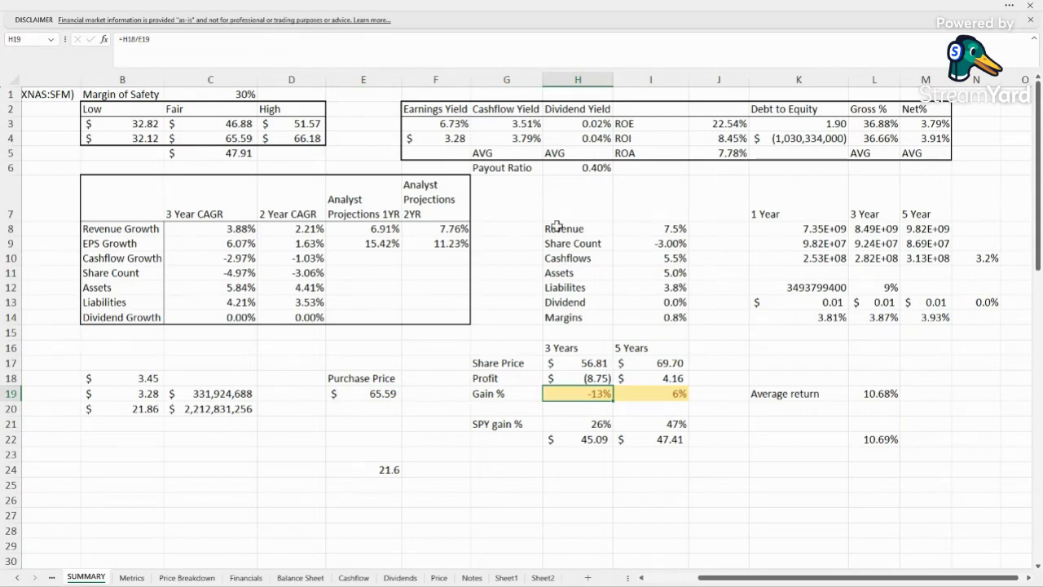
{"action": "left_click_drag", "start_coordinate": [555, 228], "coordinate": [673, 313]}
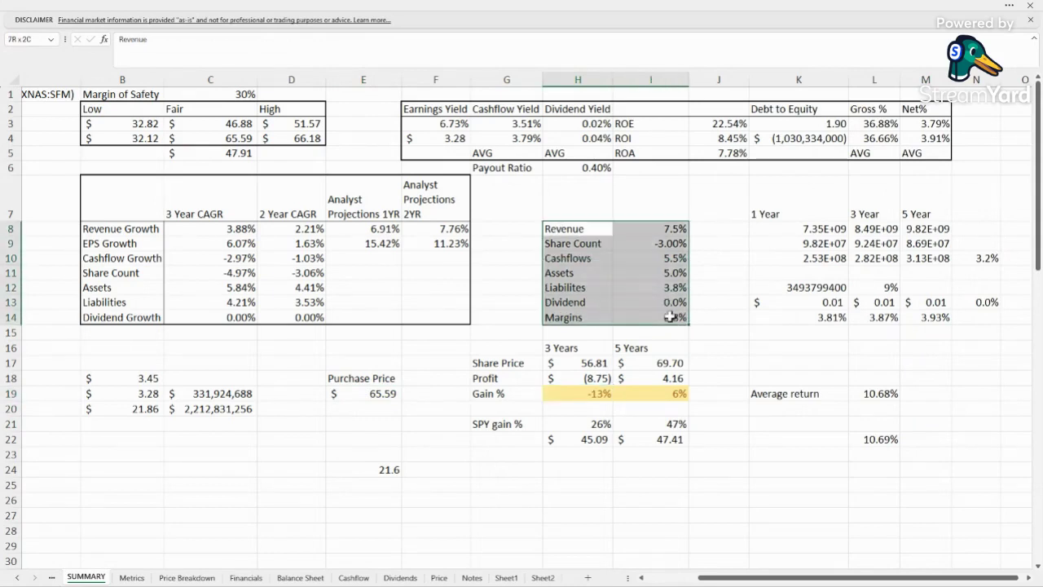
{"action": "left_click", "coordinate": [582, 369]}
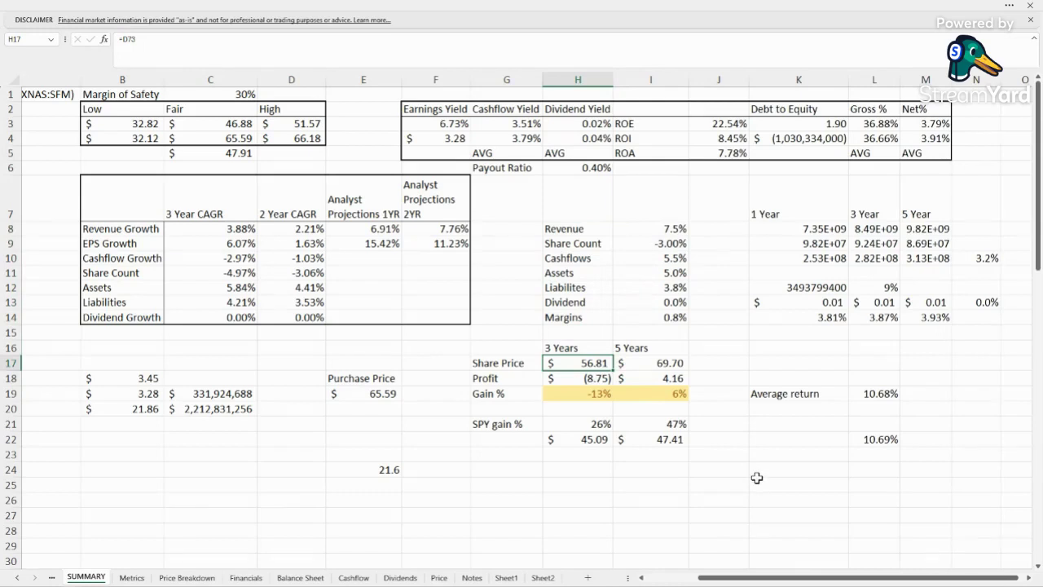
{"action": "left_click", "coordinate": [664, 364]}
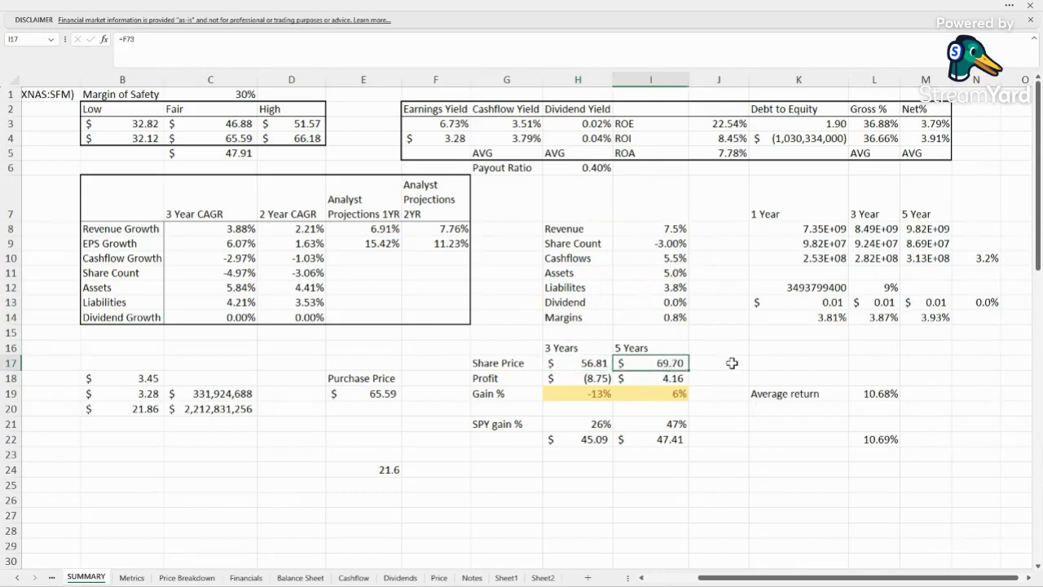
{"action": "left_click", "coordinate": [678, 396]}
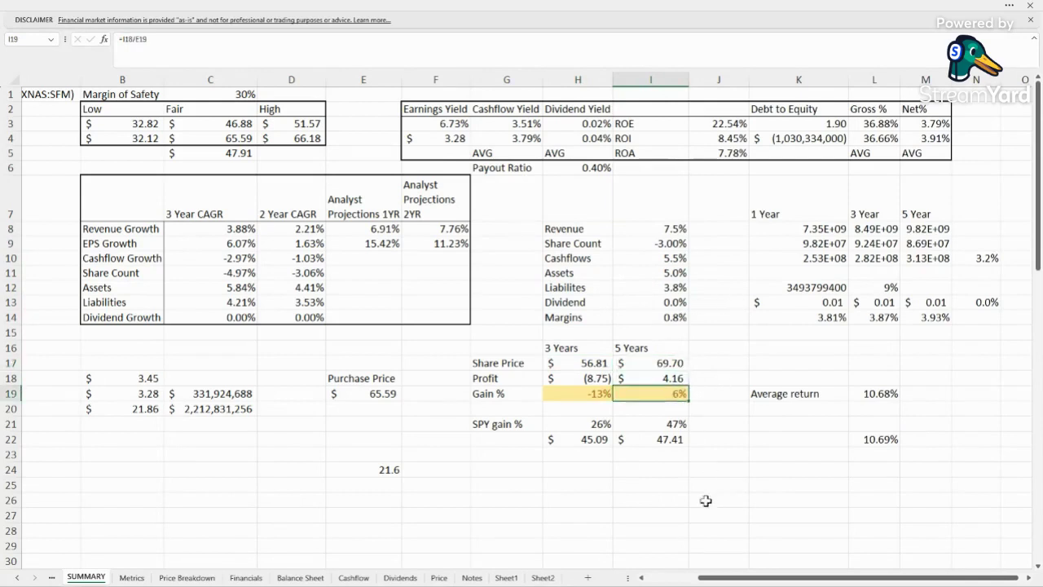
{"action": "left_click", "coordinate": [706, 500]}
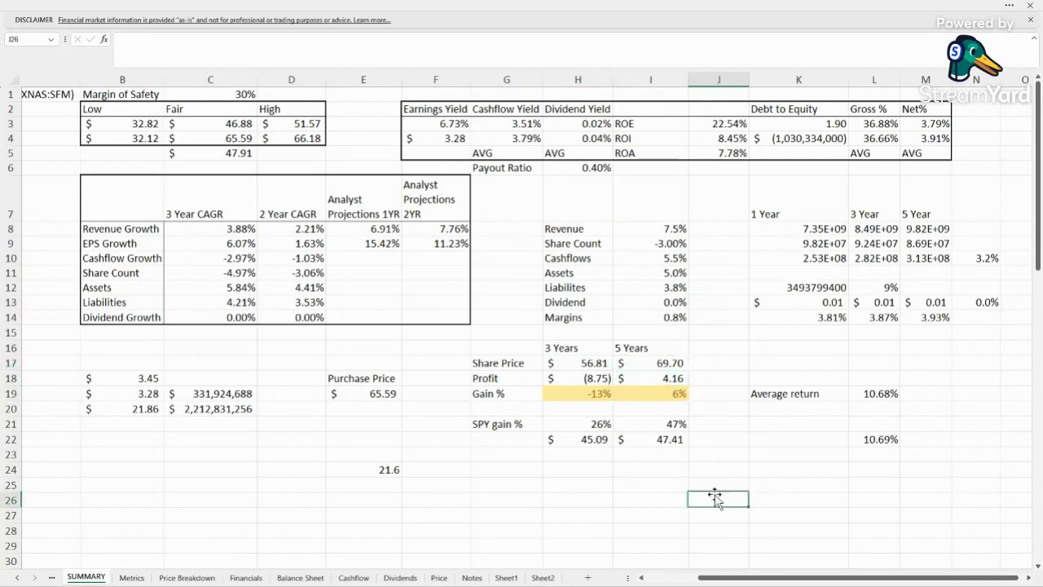
- Compare the five-year gain with the SPY gain, and check the average return and the five-year price in I22
{"action": "left_click", "coordinate": [674, 397]}
{"action": "left_click", "coordinate": [679, 425]}
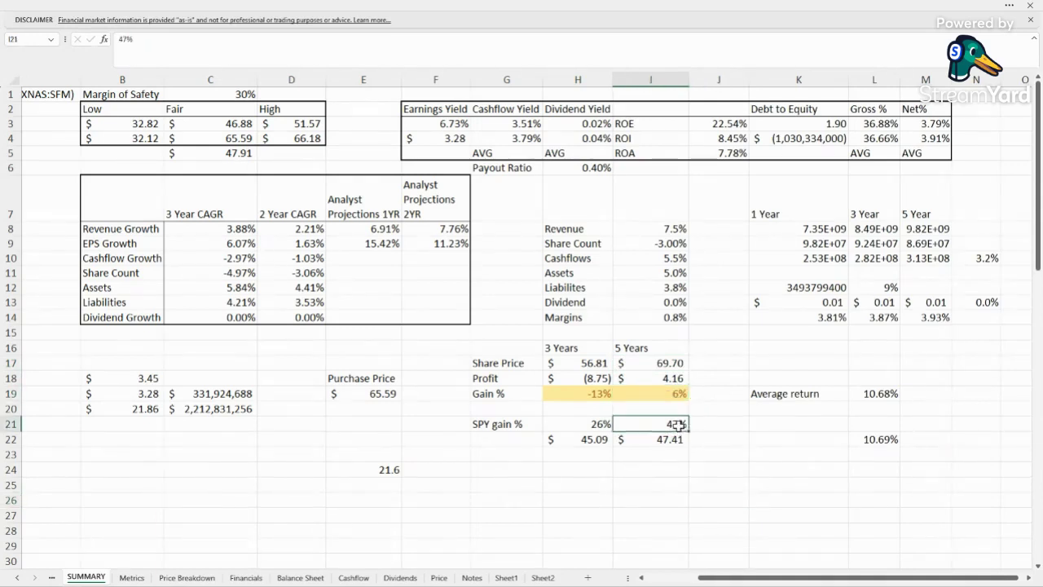
{"action": "left_click", "coordinate": [621, 502]}
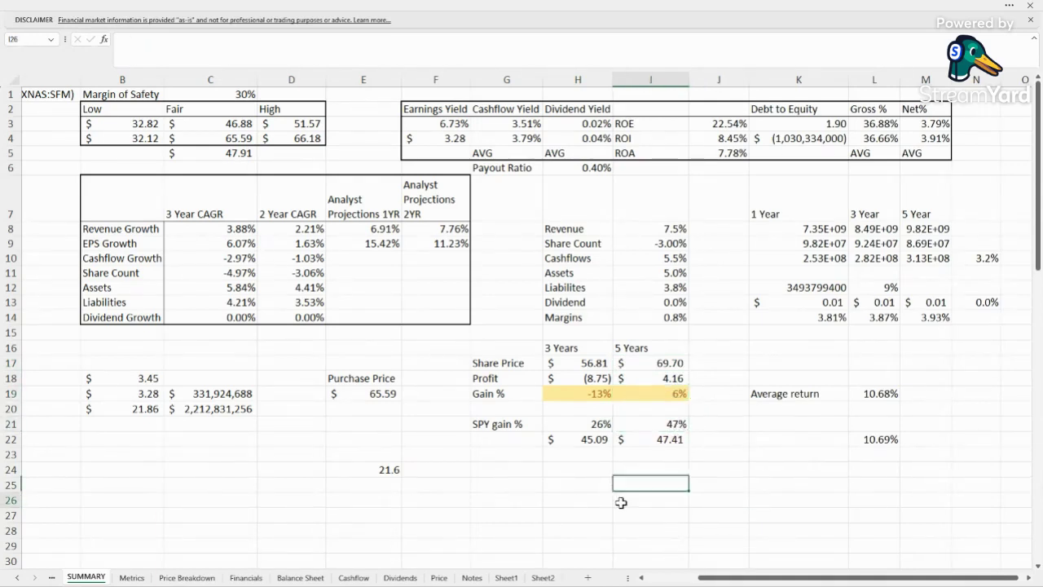
{"action": "left_click", "coordinate": [869, 404]}
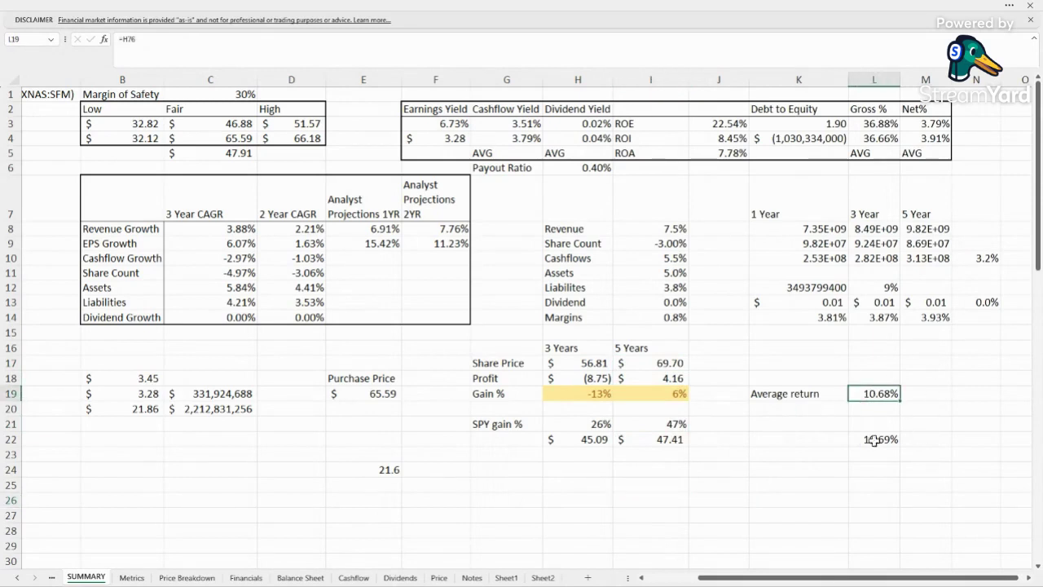
{"action": "left_click", "coordinate": [667, 439]}
- Link the purchase price in E19 to the fair price in C3 and compare the three- and five-year gains with the SPY gains
{"action": "left_click", "coordinate": [379, 395]}
{"action": "double_click", "coordinate": [380, 395]}
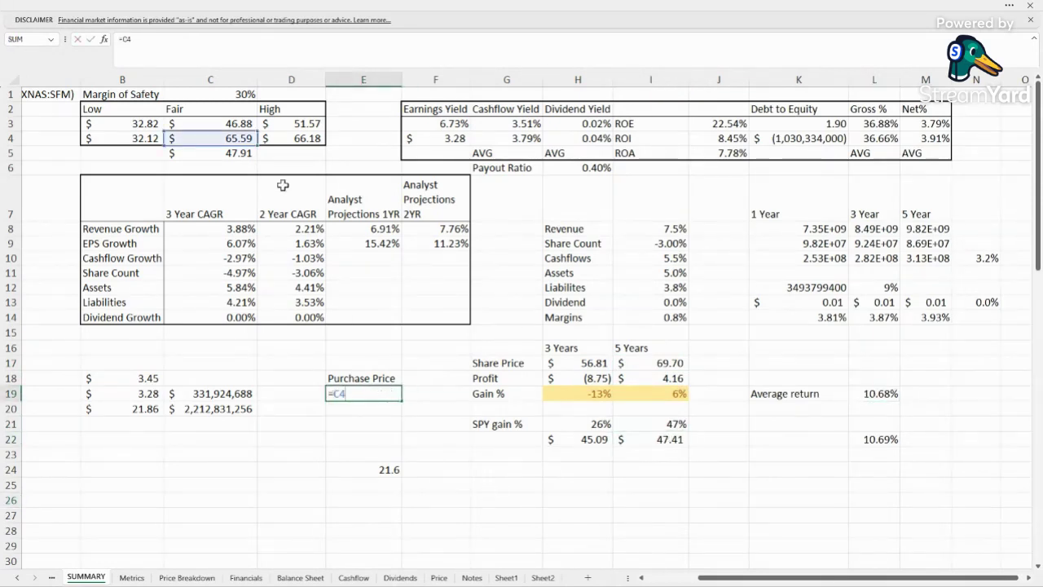
{"action": "left_click", "coordinate": [238, 127]}
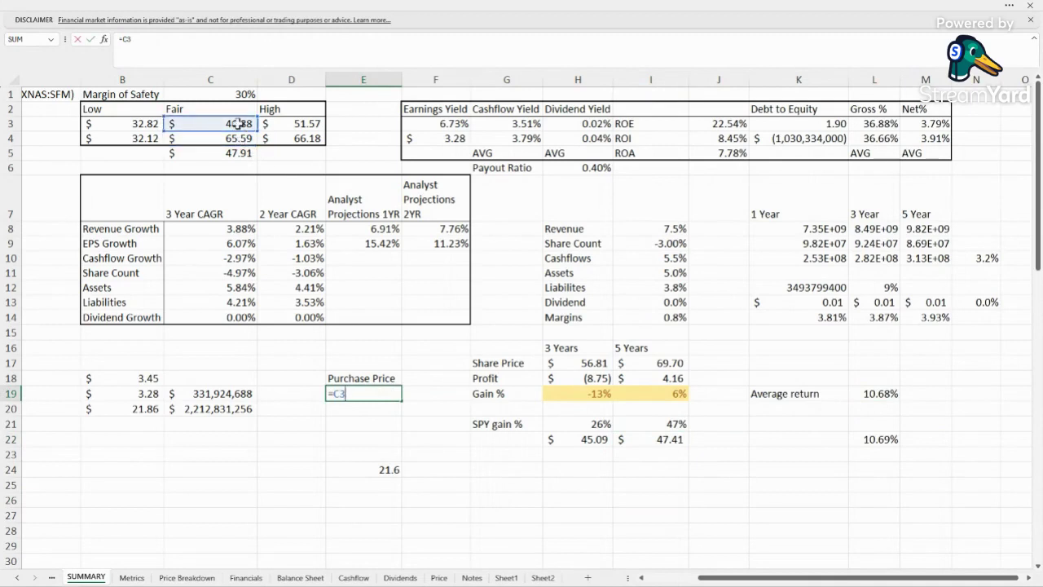
{"action": "key", "text": "Return"}
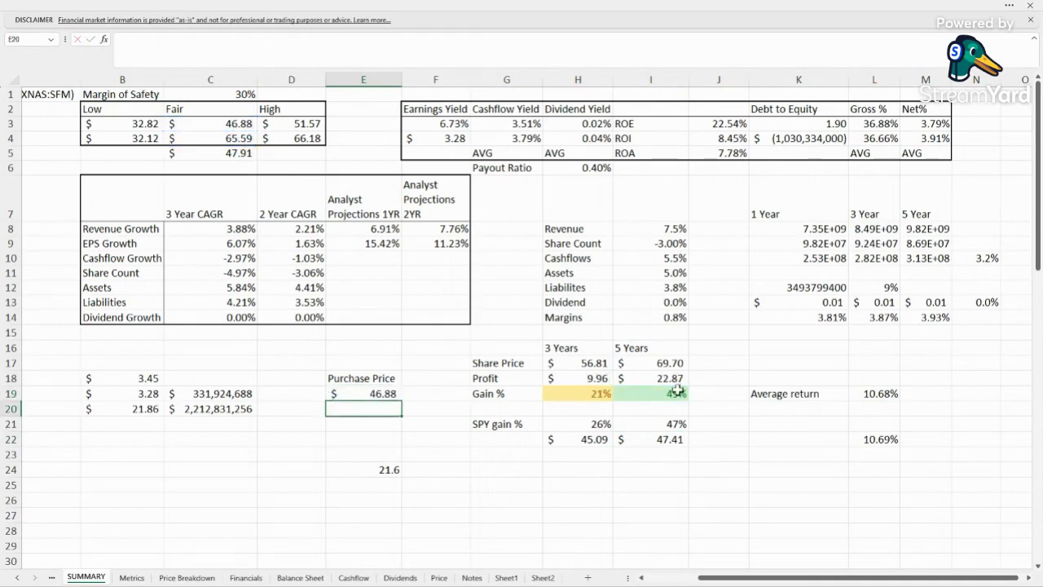
{"action": "left_click_drag", "start_coordinate": [677, 391], "coordinate": [695, 417]}
{"action": "left_click", "coordinate": [684, 454]}
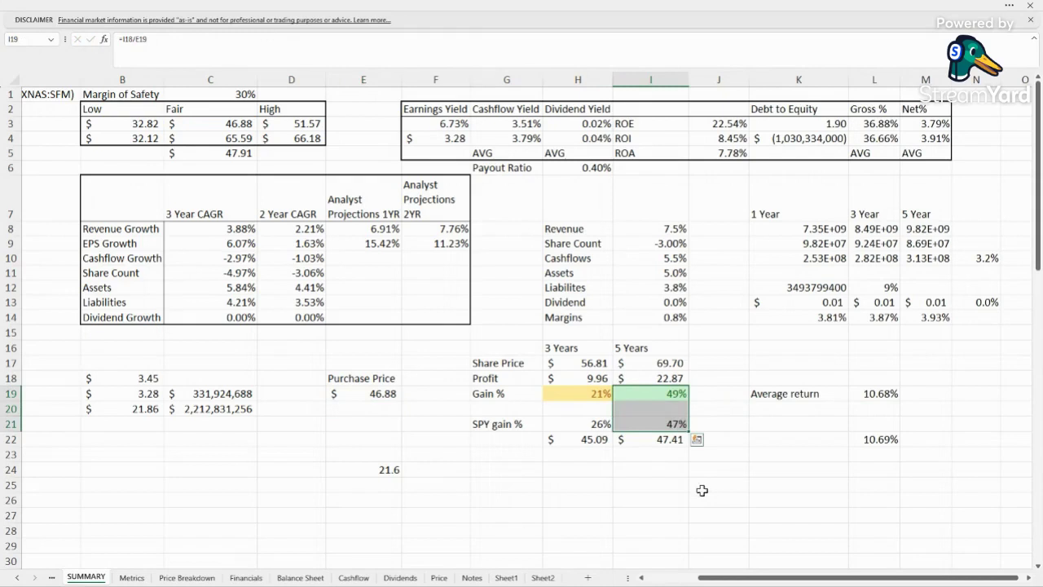
{"action": "left_click", "coordinate": [641, 531]}
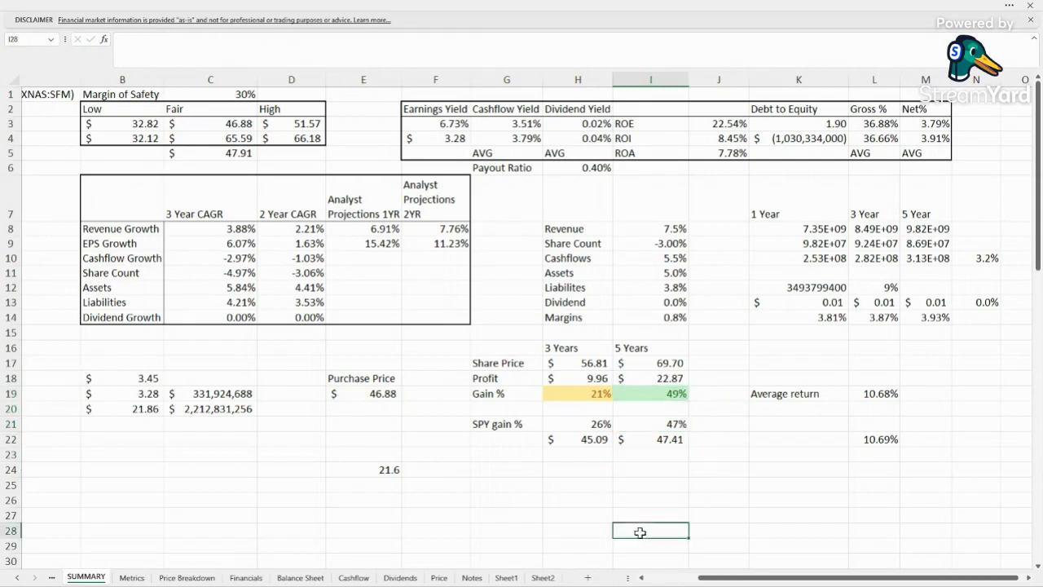
{"action": "left_click", "coordinate": [597, 511]}
{"action": "left_click_drag", "start_coordinate": [572, 391], "coordinate": [592, 422]}
{"action": "left_click", "coordinate": [625, 516]}
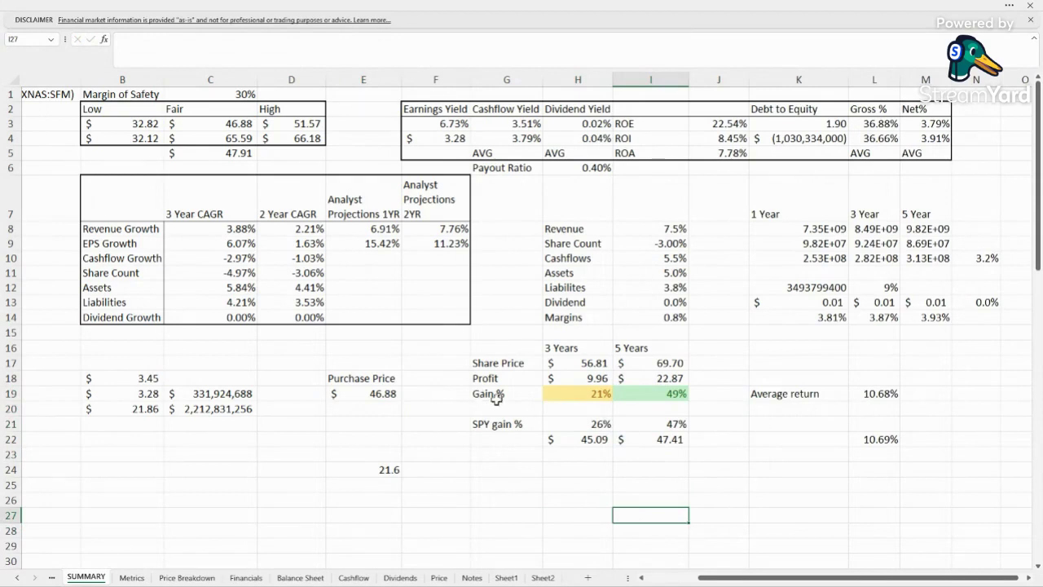
- Try the low price in B4 as the purchase price in E19 and compare the resulting gains with the SPY gains
{"action": "left_click", "coordinate": [371, 400]}
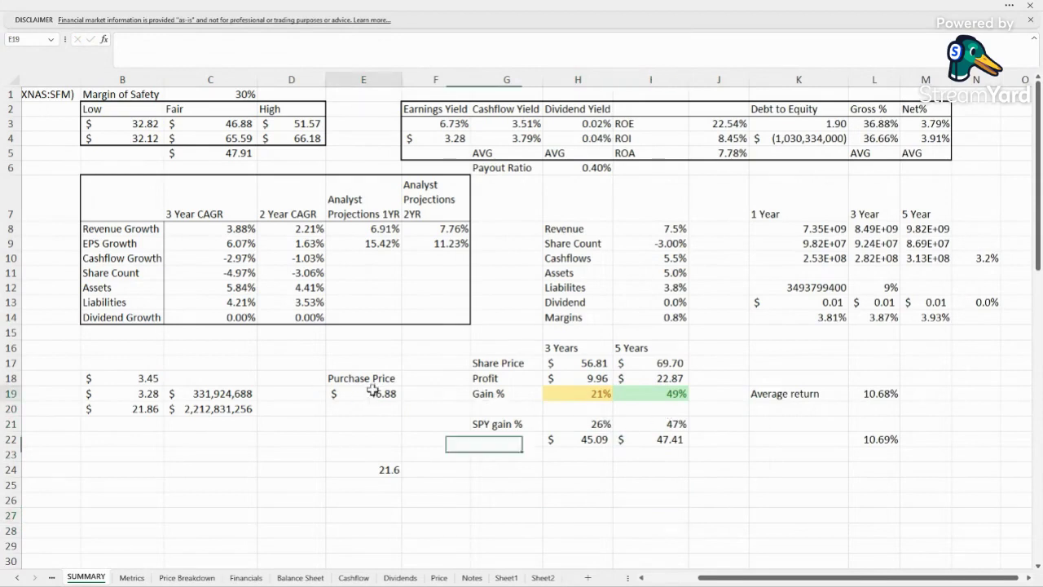
{"action": "type", "text": "="}
{"action": "left_click", "coordinate": [230, 124]}
{"action": "left_click", "coordinate": [150, 138]}
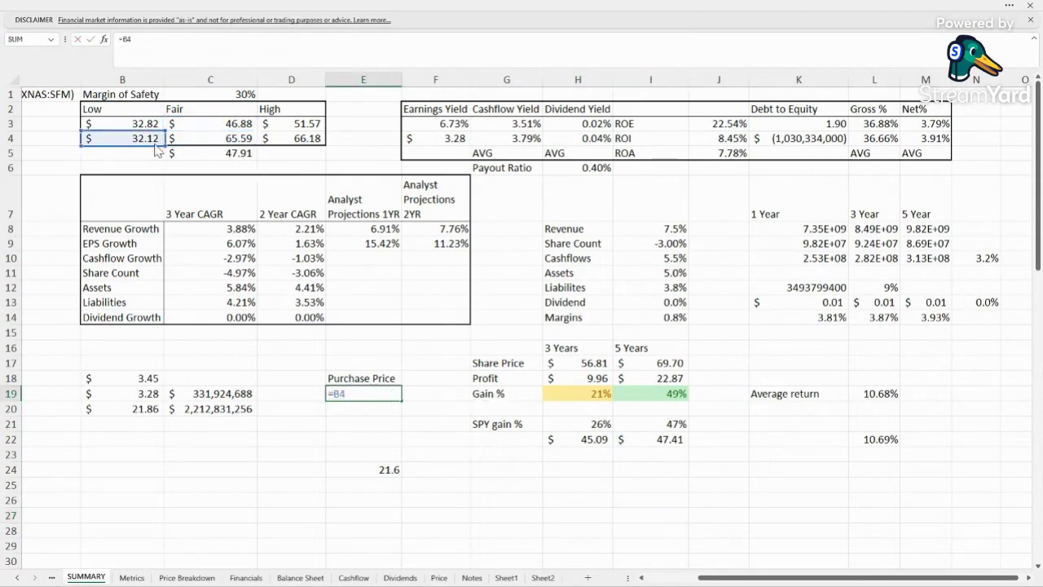
{"action": "key", "text": "Return"}
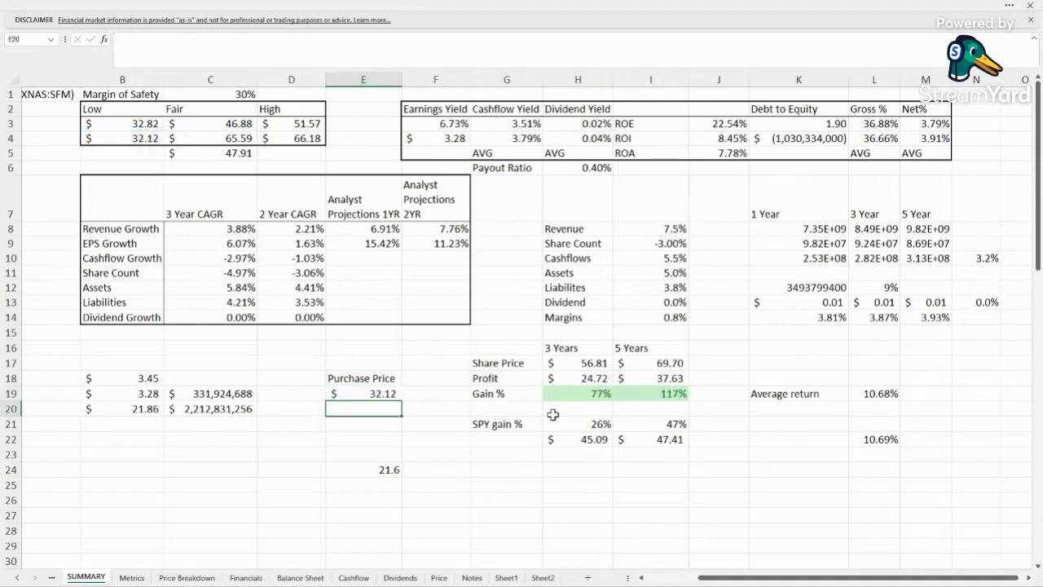
{"action": "left_click", "coordinate": [675, 467]}
{"action": "left_click_drag", "start_coordinate": [609, 403], "coordinate": [610, 445]}
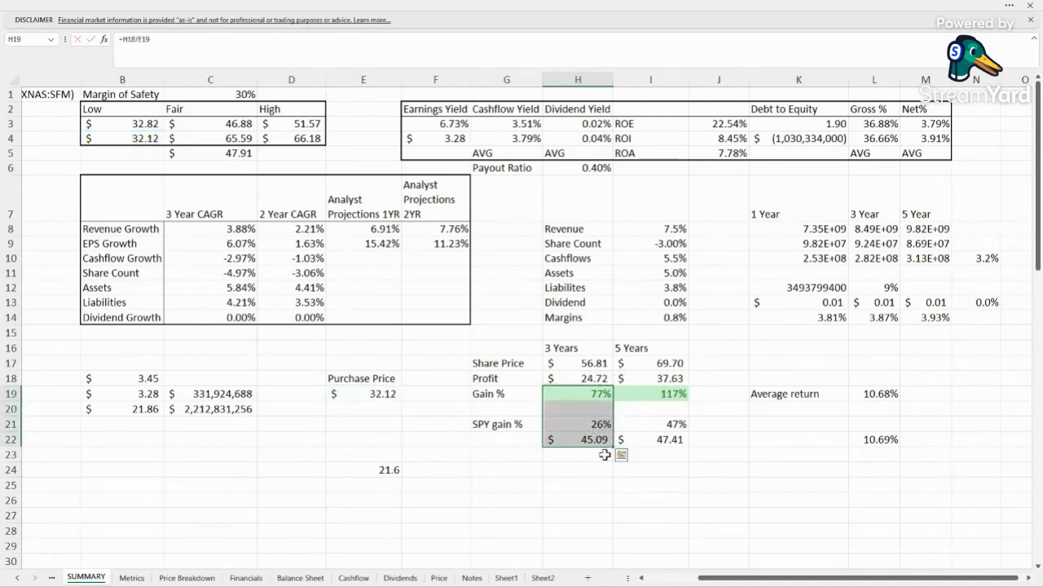
{"action": "left_click_drag", "start_coordinate": [660, 391], "coordinate": [662, 441]}
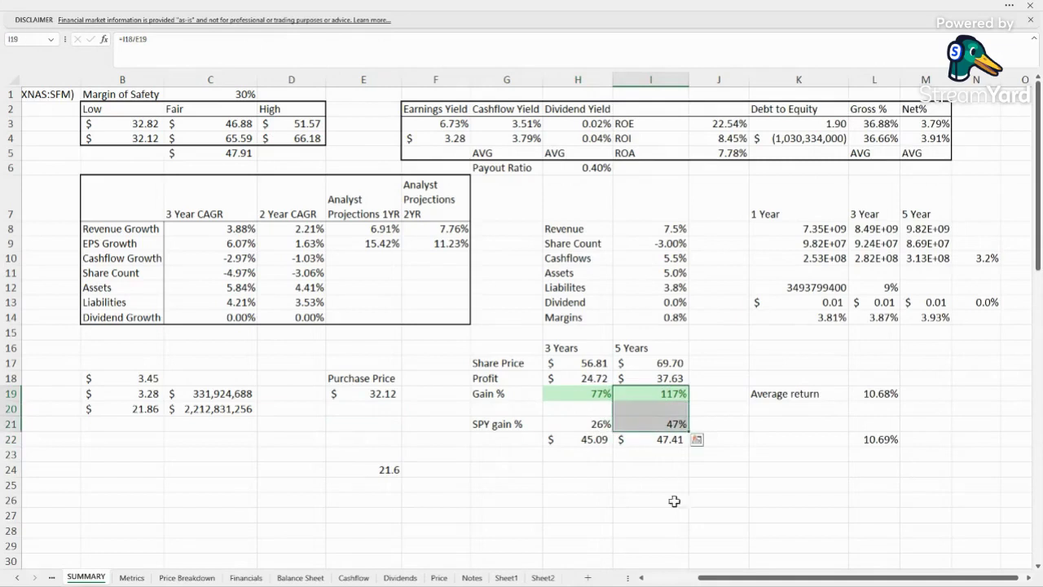
{"action": "left_click", "coordinate": [734, 499]}
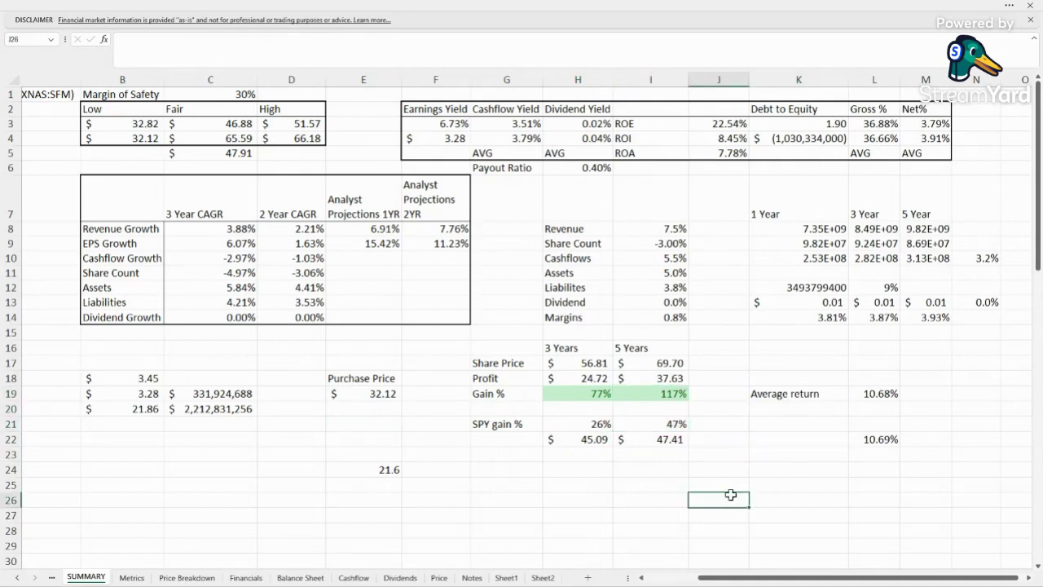
{"action": "left_click", "coordinate": [661, 469]}
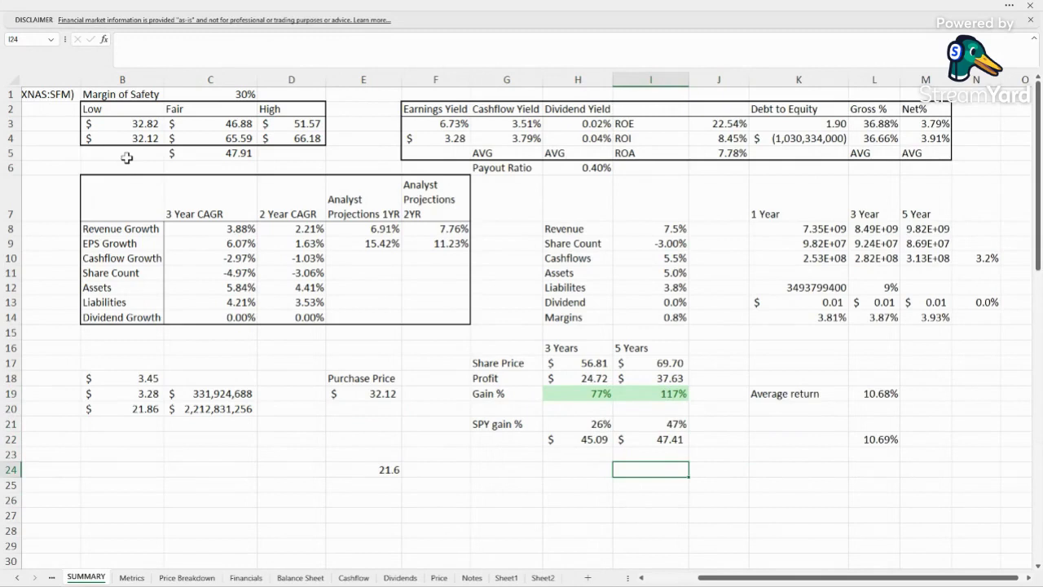
- Set the purchase price in E19 to 65.59, matching the price in C4
{"action": "left_click", "coordinate": [234, 139]}
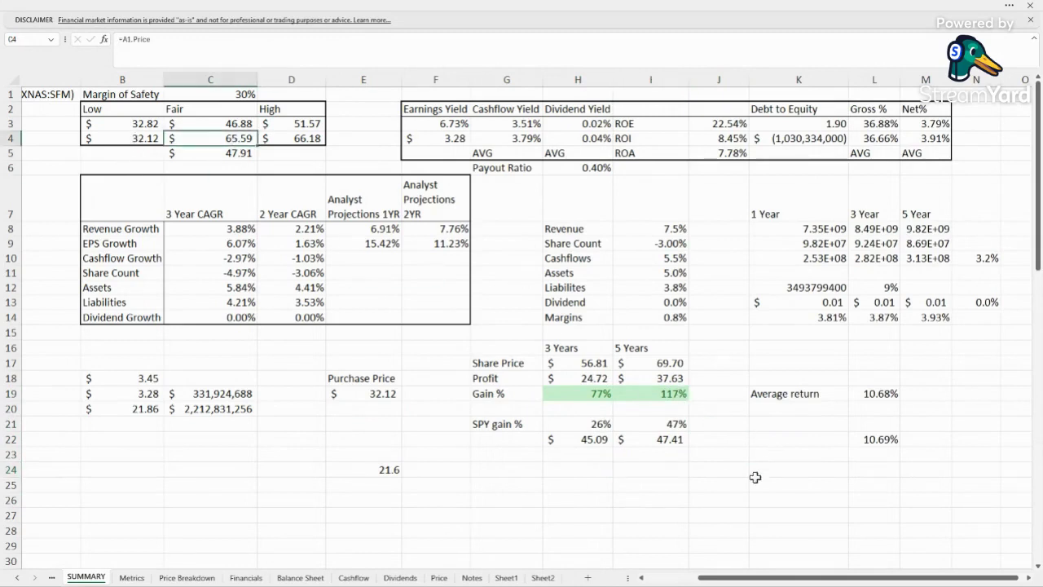
{"action": "left_click", "coordinate": [722, 497]}
{"action": "left_click", "coordinate": [673, 230]}
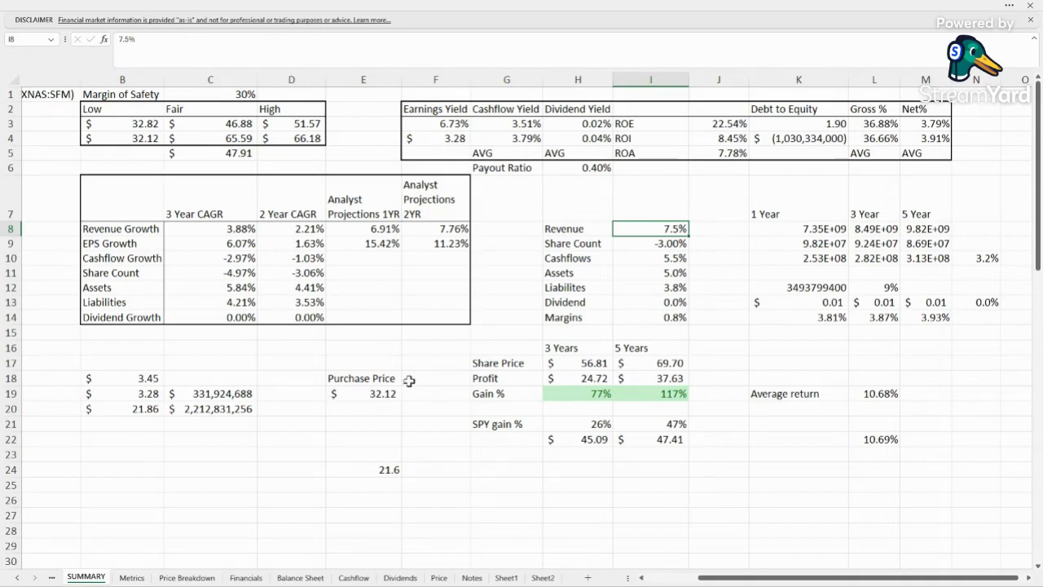
{"action": "left_click", "coordinate": [363, 393]}
{"action": "type", "text": "65.59"}
{"action": "key", "text": "Return"}
- Set the Revenue growth assumption in I8 to 8%
{"action": "left_click", "coordinate": [664, 229]}
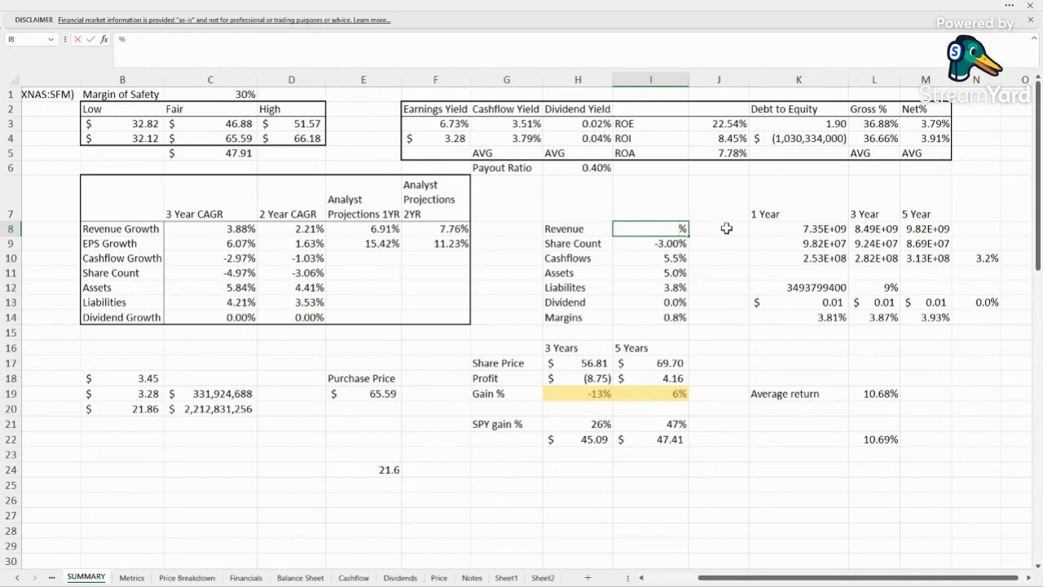
{"action": "key", "text": "Return"}
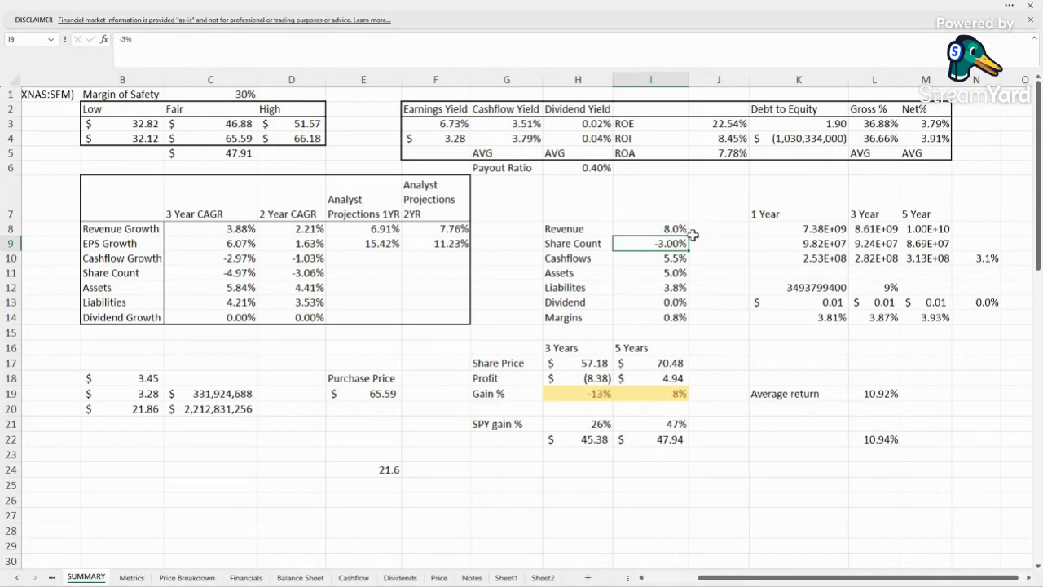
{"action": "left_click", "coordinate": [661, 225]}
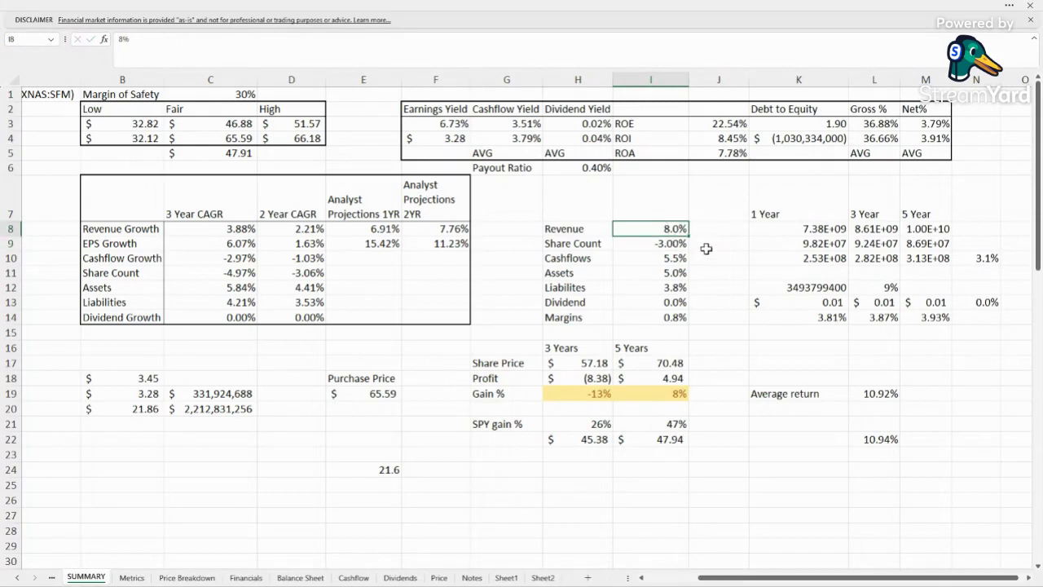
{"action": "left_click", "coordinate": [667, 245]}
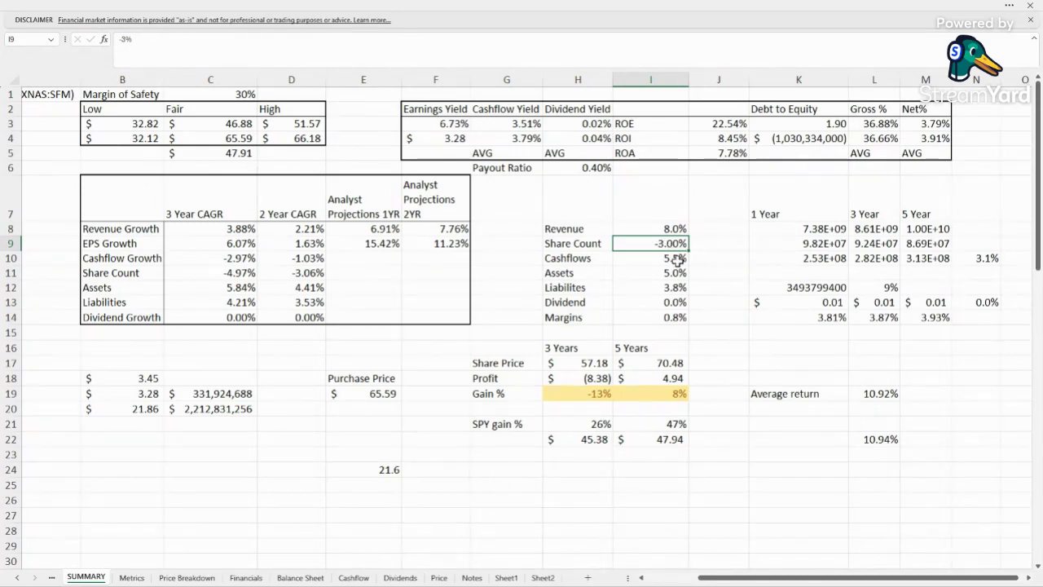
- Try Cashflows growth assumptions of 8% and 9% in I10
{"action": "left_click", "coordinate": [675, 257]}
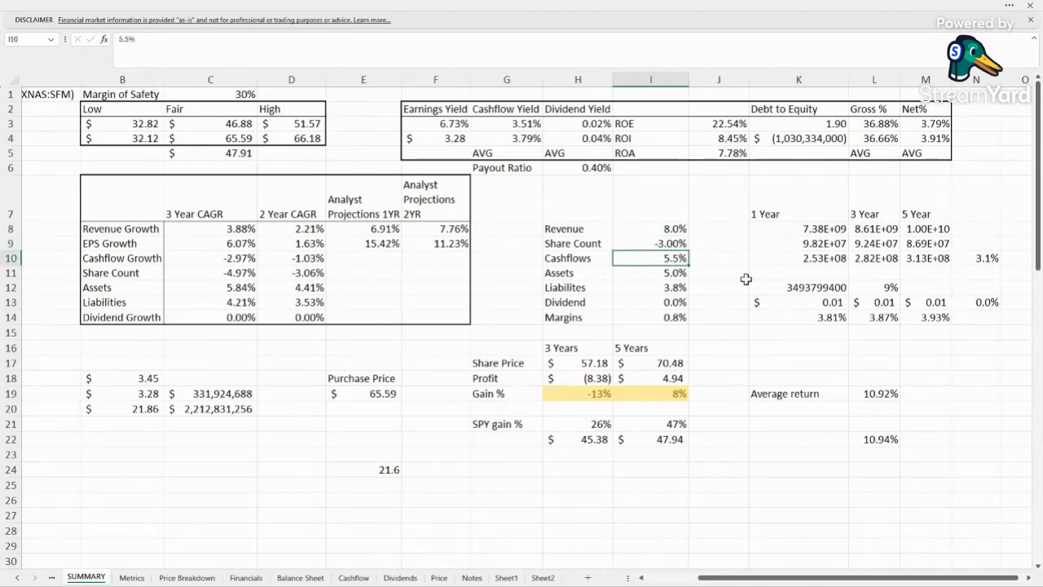
{"action": "left_click", "coordinate": [252, 139]}
{"action": "left_click", "coordinate": [677, 259]}
{"action": "type", "text": "8"}
{"action": "key", "text": "Return"}
{"action": "left_click", "coordinate": [621, 259]}
{"action": "key", "text": "BackSpace"}
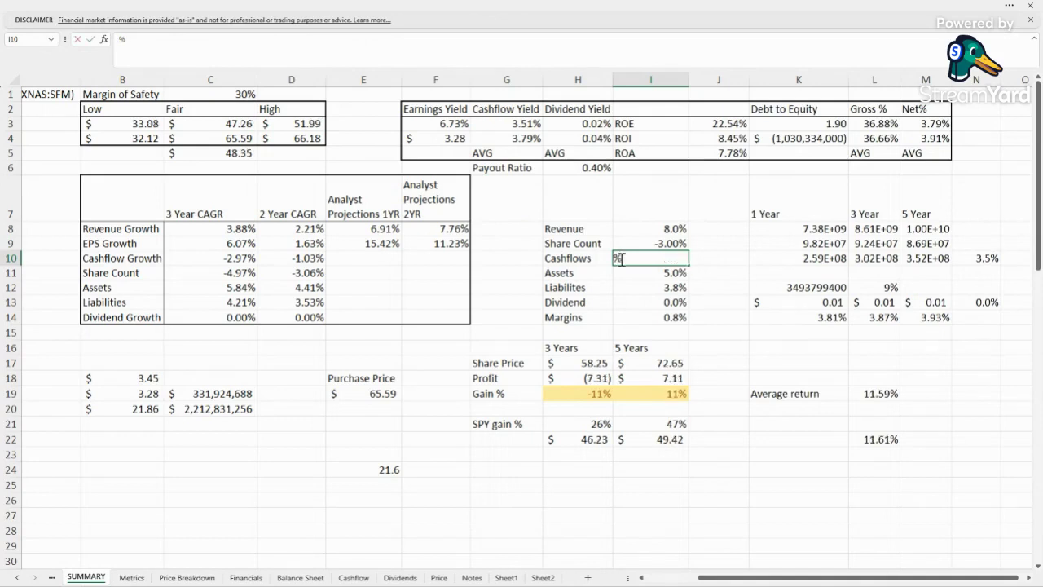
{"action": "key", "text": "Return"}
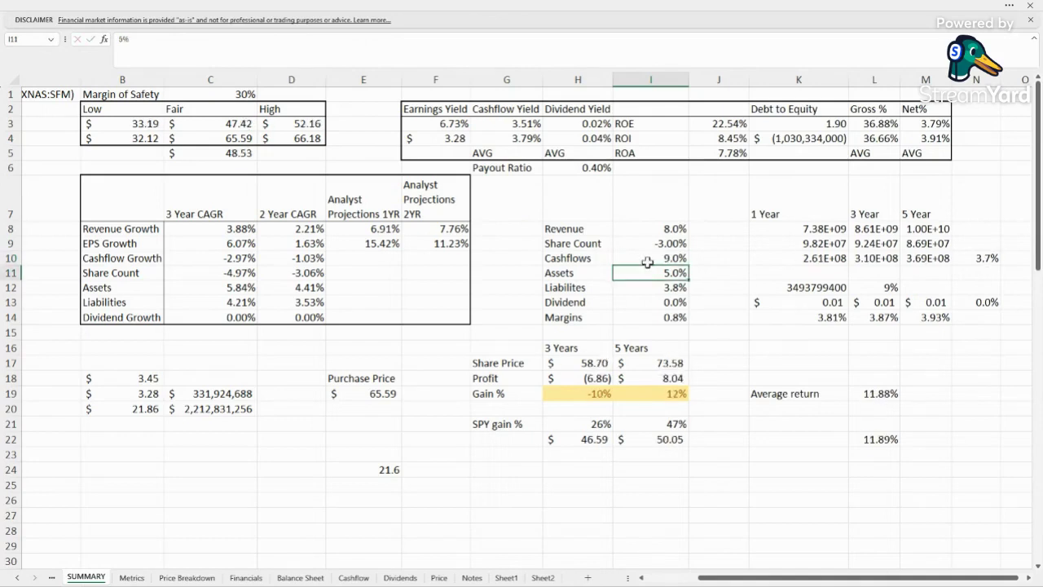
- Set the Cashflows growth assumption in I10 to 9.5%
{"action": "left_click", "coordinate": [665, 258]}
{"action": "double_click", "coordinate": [657, 258]}
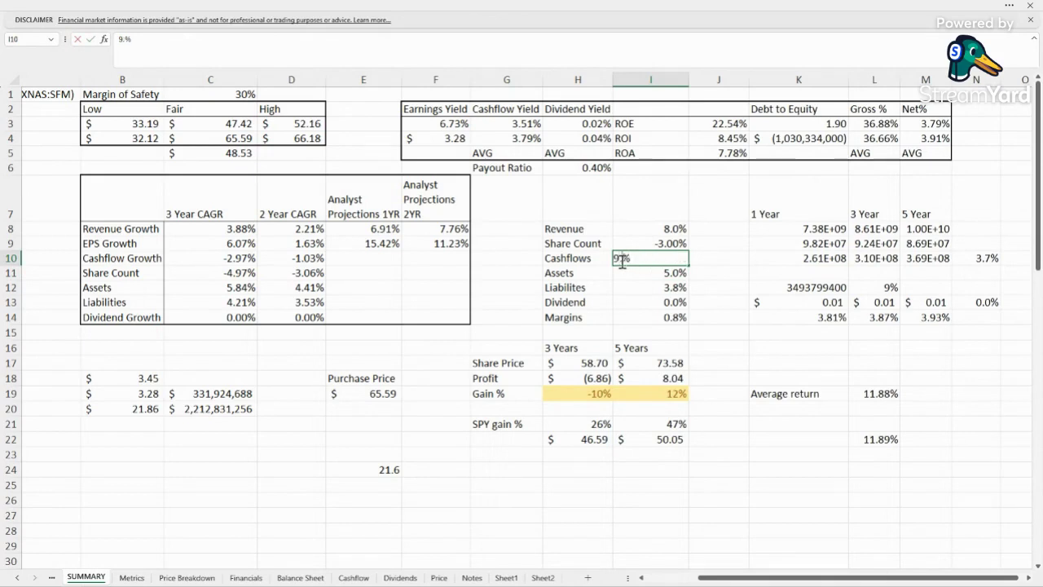
{"action": "type", "text": ".5"}
{"action": "key", "text": "Return"}
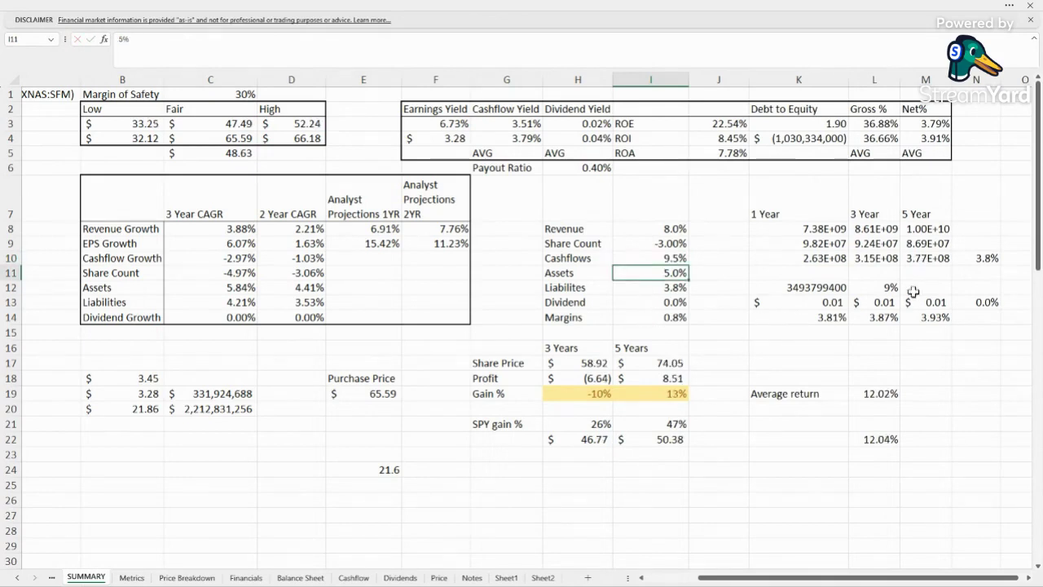
- Set the Assets growth assumption in I11 to 6% and the Liabilities growth assumption in I12 to 3.5%
{"action": "double_click", "coordinate": [623, 274]}
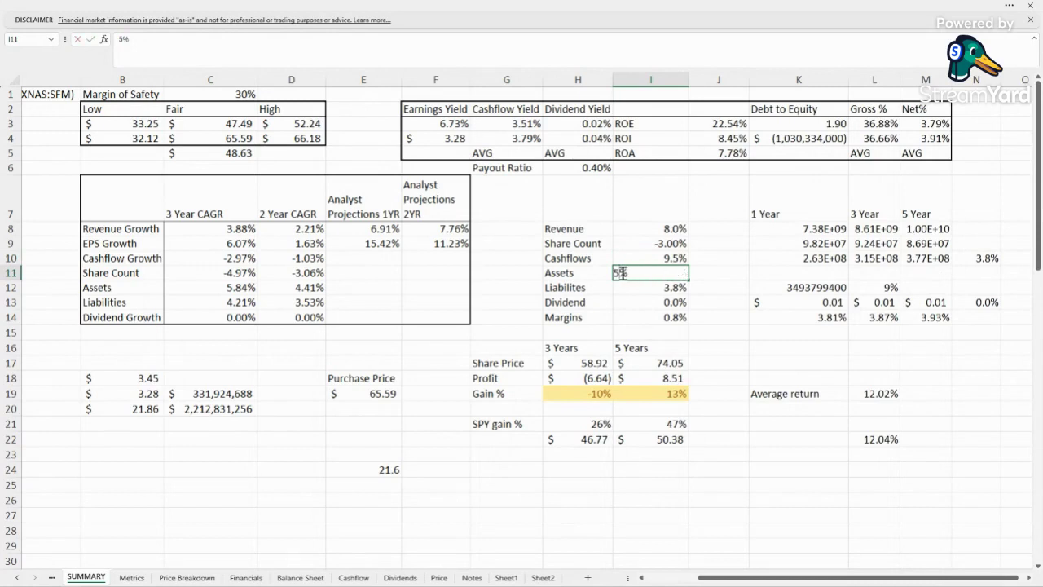
{"action": "key", "text": "Return"}
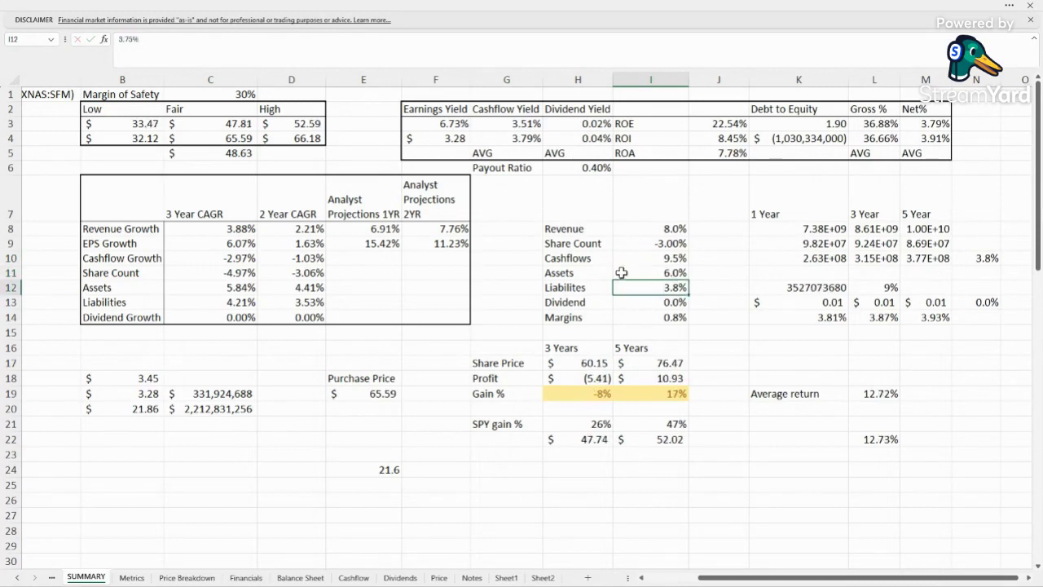
{"action": "double_click", "coordinate": [668, 288]}
{"action": "key", "text": "BackSpace"}
{"action": "key", "text": "BackSpace"}
{"action": "key", "text": "BackSpace"}
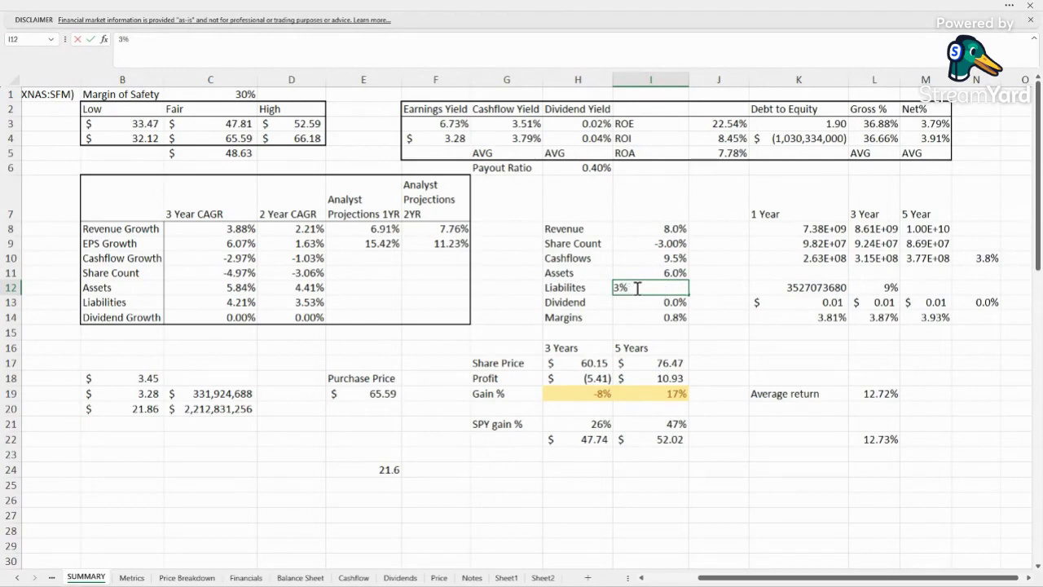
{"action": "type", "text": ".5"}
- Set the Margins assumption in I14 to 1%
{"action": "double_click", "coordinate": [667, 318]}
{"action": "left_click_drag", "start_coordinate": [642, 318], "coordinate": [617, 324]}
{"action": "type", "text": "1"}
{"action": "key", "text": "Return"}
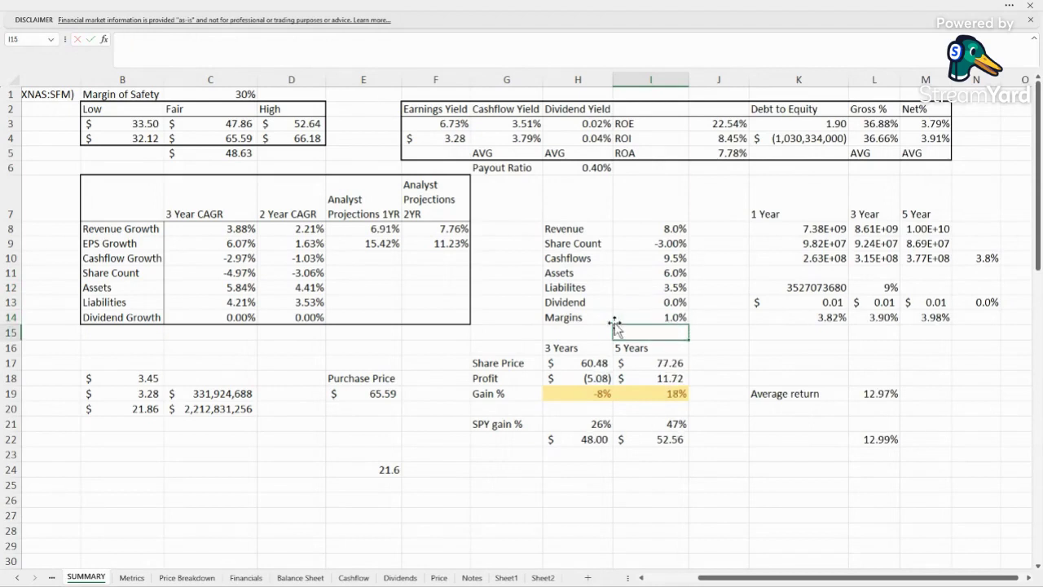
- Check the three- and five-year gains in H19:I19 and the average return in L19 against the SPY gains
{"action": "left_click", "coordinate": [815, 346]}
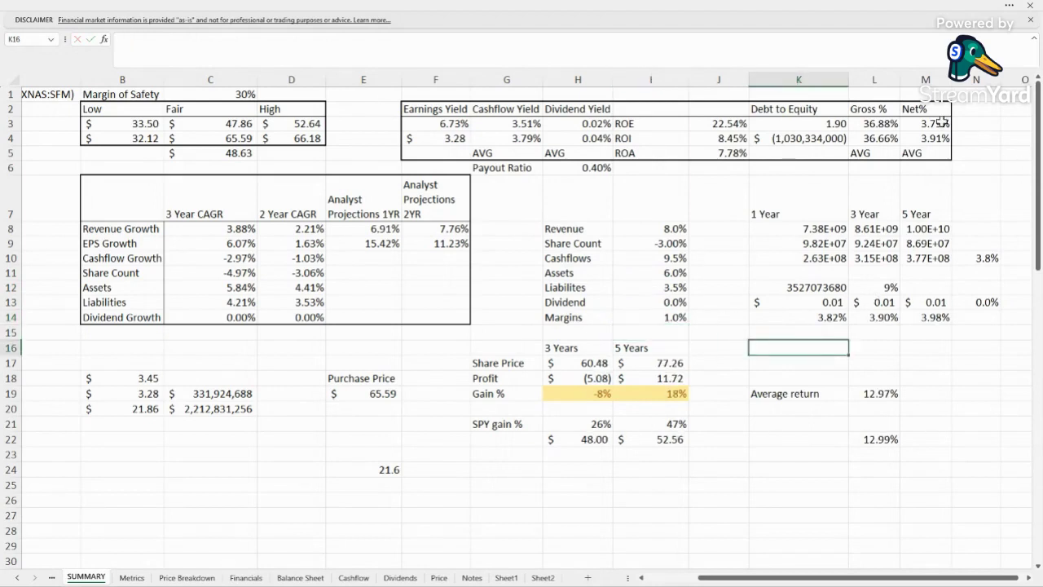
{"action": "left_click", "coordinate": [965, 361]}
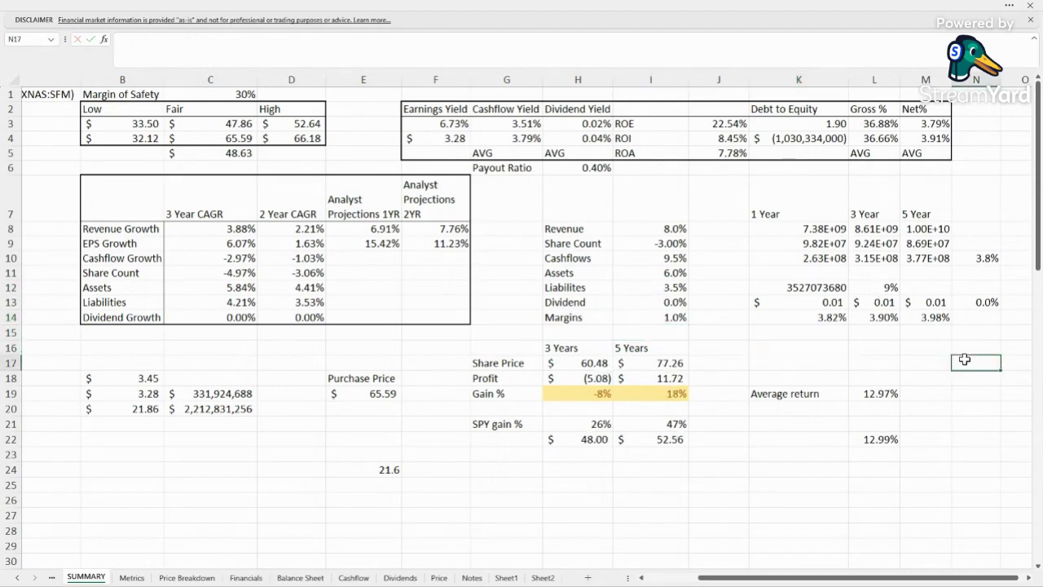
{"action": "left_click", "coordinate": [610, 400]}
{"action": "left_click", "coordinate": [684, 497]}
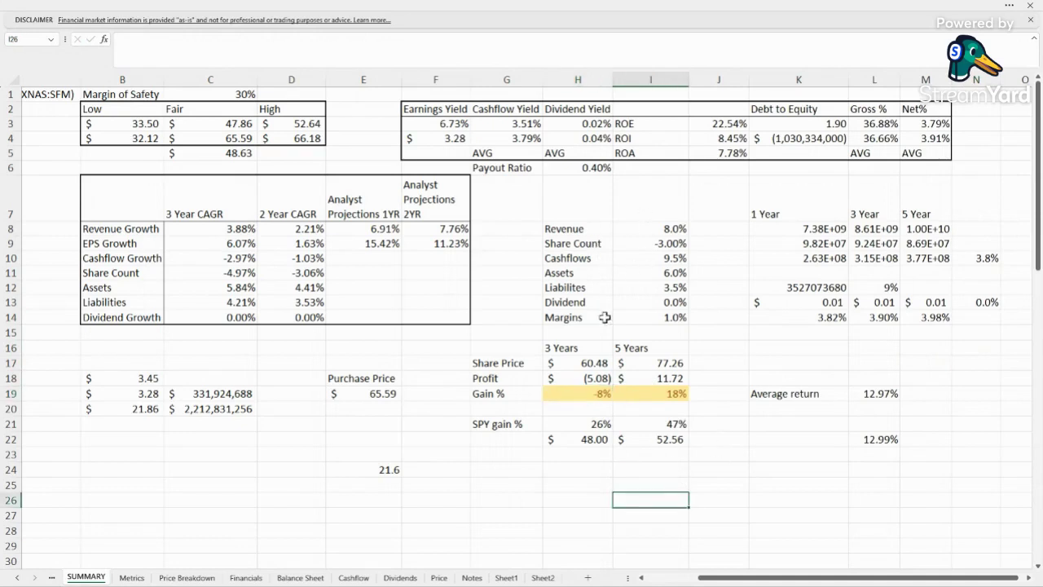
{"action": "double_click", "coordinate": [882, 393]}
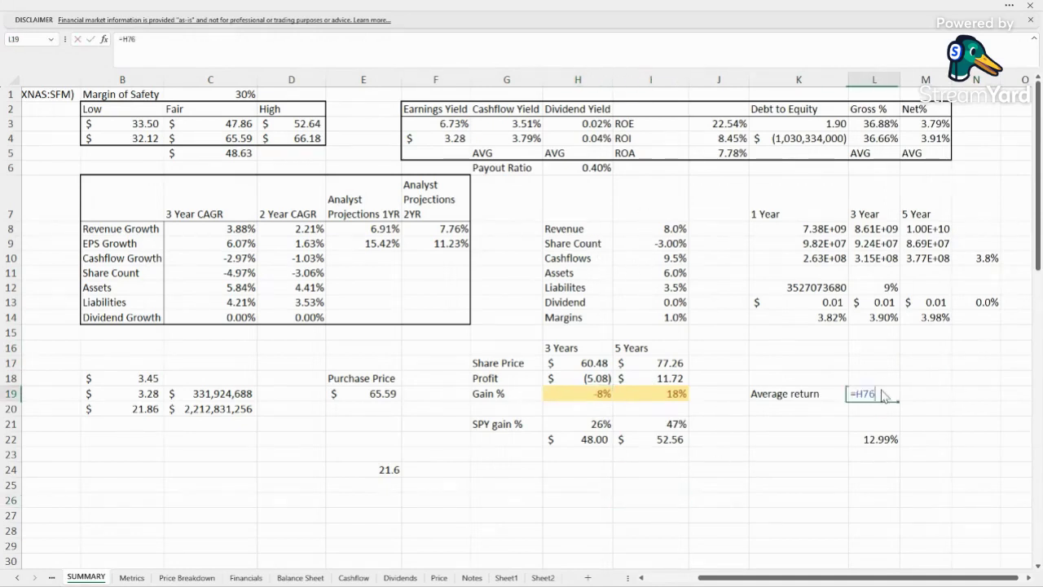
{"action": "left_click", "coordinate": [948, 439]}
{"action": "left_click", "coordinate": [890, 393]}
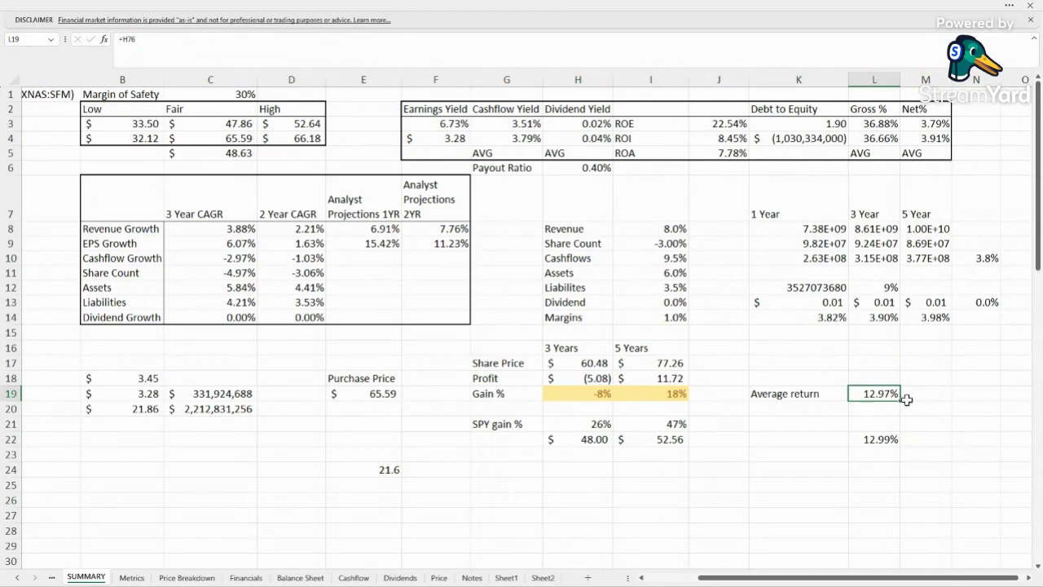
{"action": "left_click", "coordinate": [573, 398]}
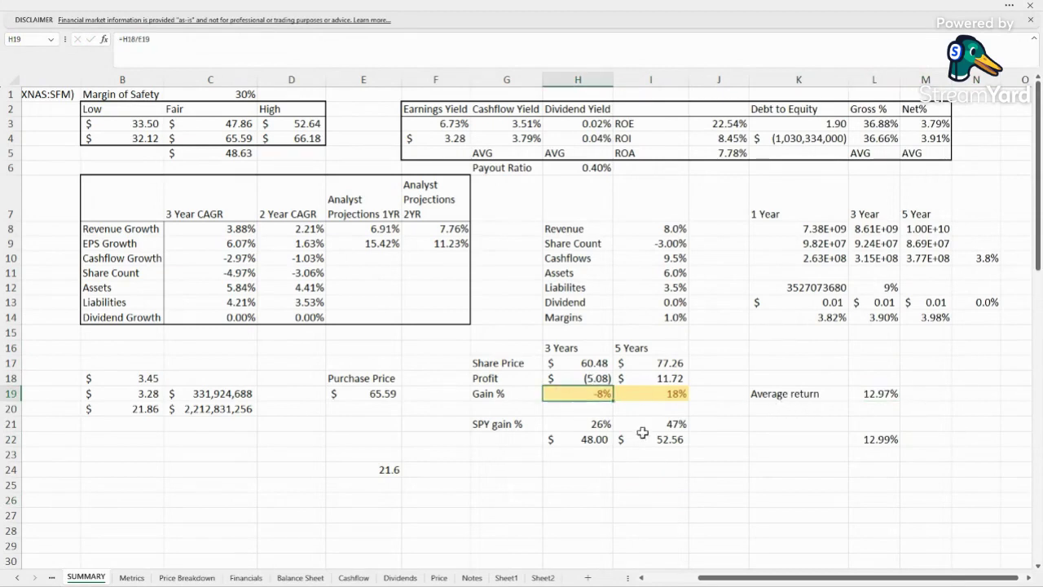
{"action": "left_click", "coordinate": [683, 398]}
{"action": "left_click", "coordinate": [711, 489]}
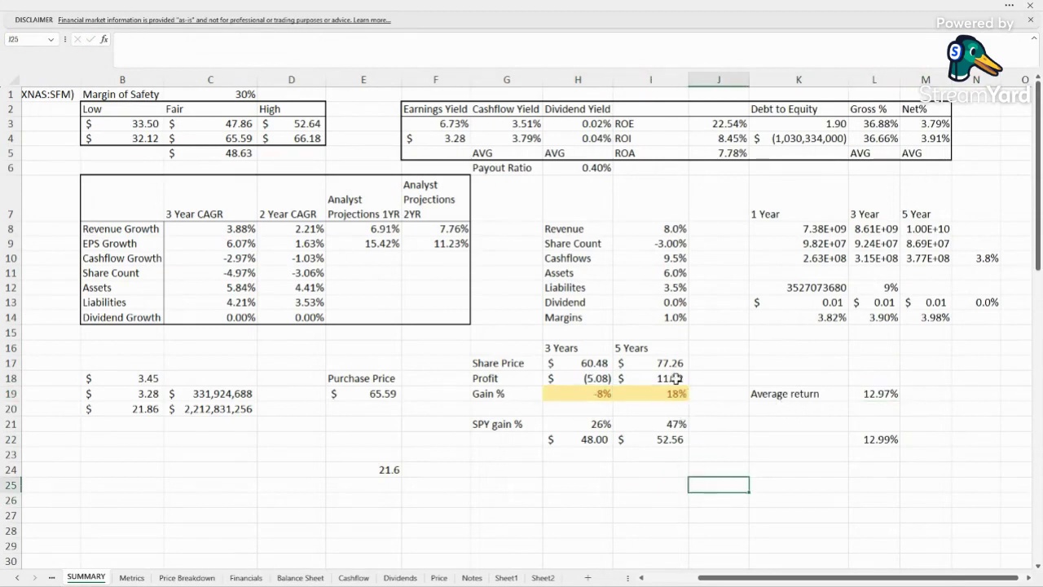
- Link the Purchase Price in E19 to the fair price in C3
{"action": "double_click", "coordinate": [362, 394]}
{"action": "key", "text": "BackSpace"}
{"action": "type", "text": "3"}
{"action": "left_click", "coordinate": [662, 499]}
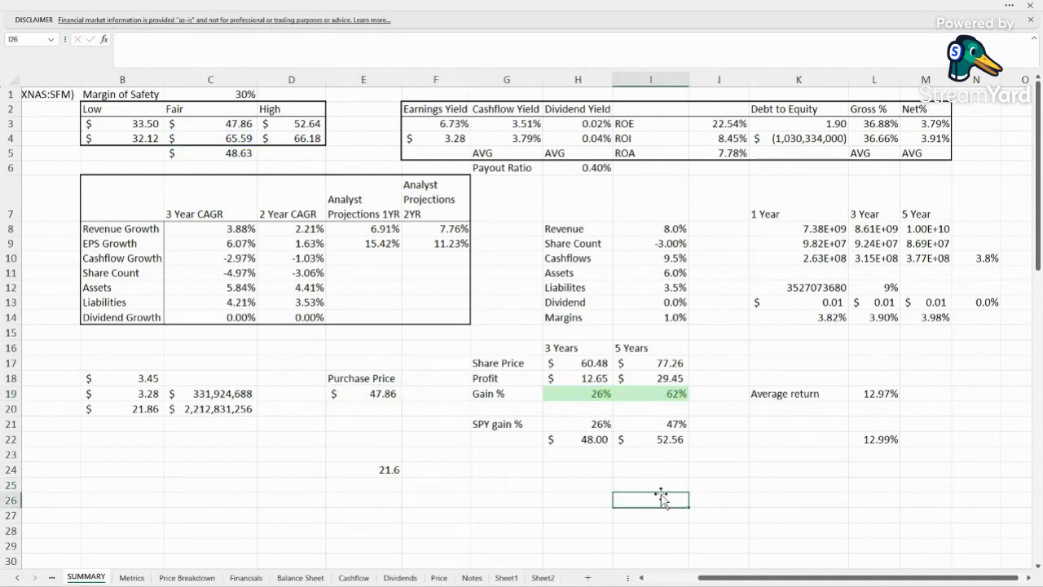
- Compare the Revenue growth assumption with the 2 Year CAGR in D8, and set I8 to 2.5%
{"action": "left_click", "coordinate": [650, 228]}
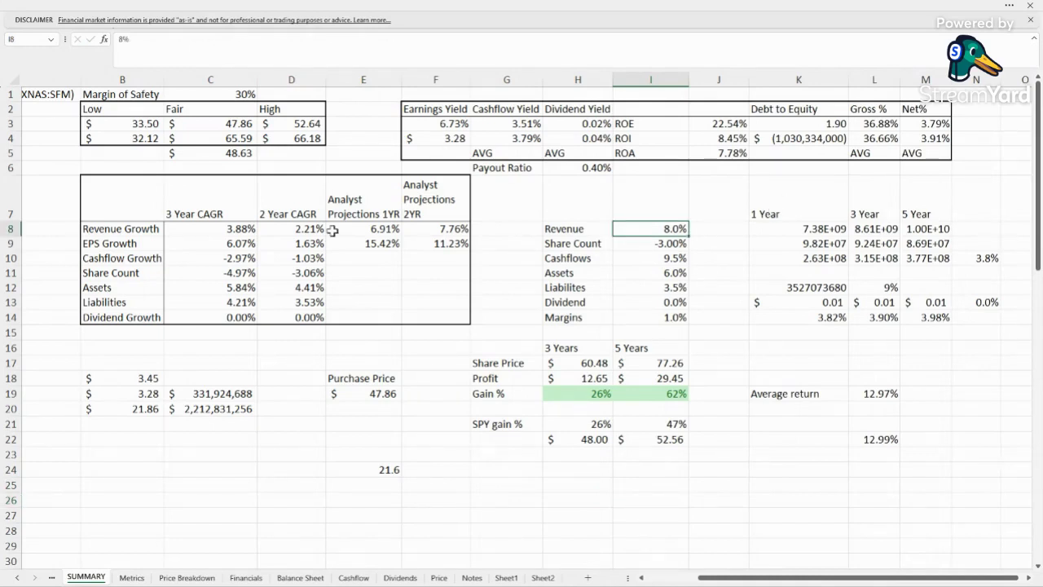
{"action": "left_click", "coordinate": [280, 229]}
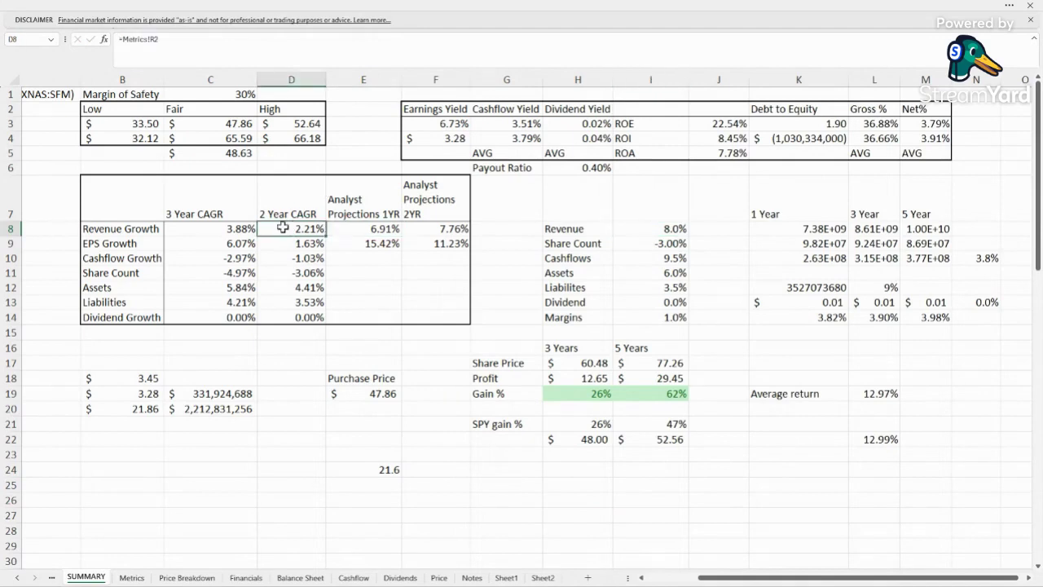
{"action": "left_click", "coordinate": [672, 225]}
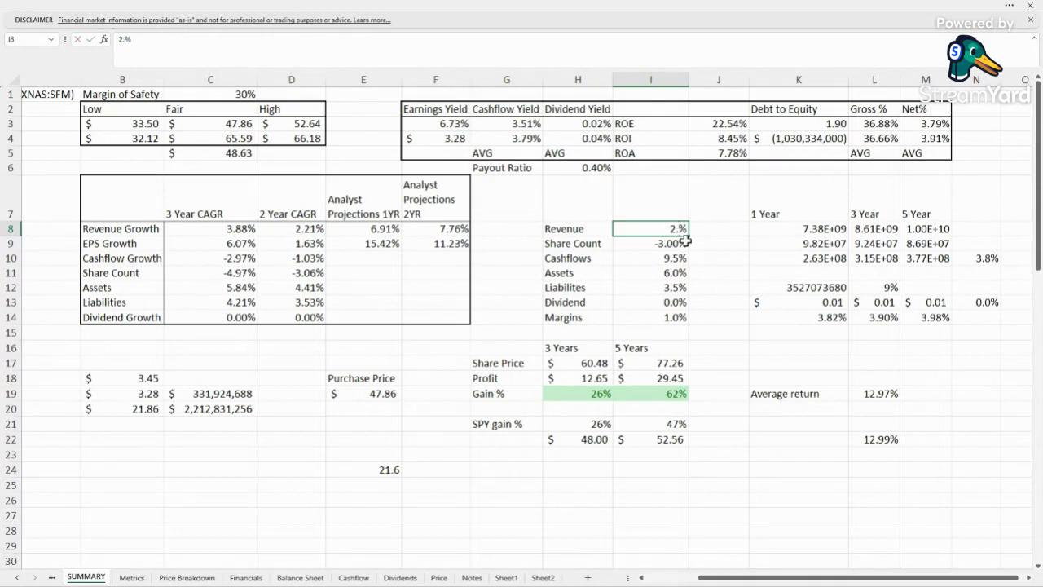
{"action": "type", "text": "2.5"}
{"action": "key", "text": "Return"}
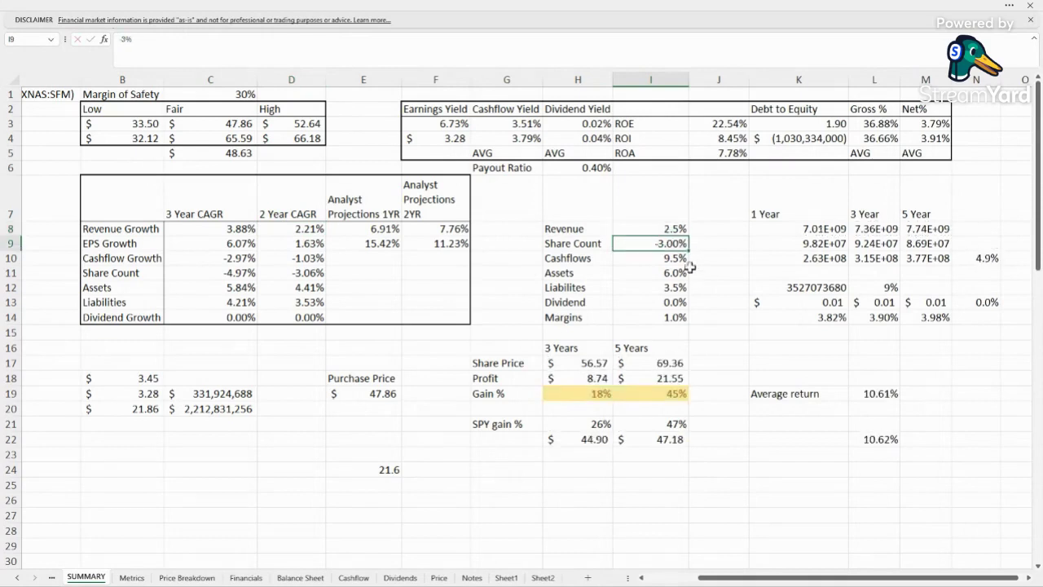
- Set the Share Count assumption in I9 to -1.5% and the Cashflows growth assumption in I10 to 2%
{"action": "double_click", "coordinate": [632, 243]}
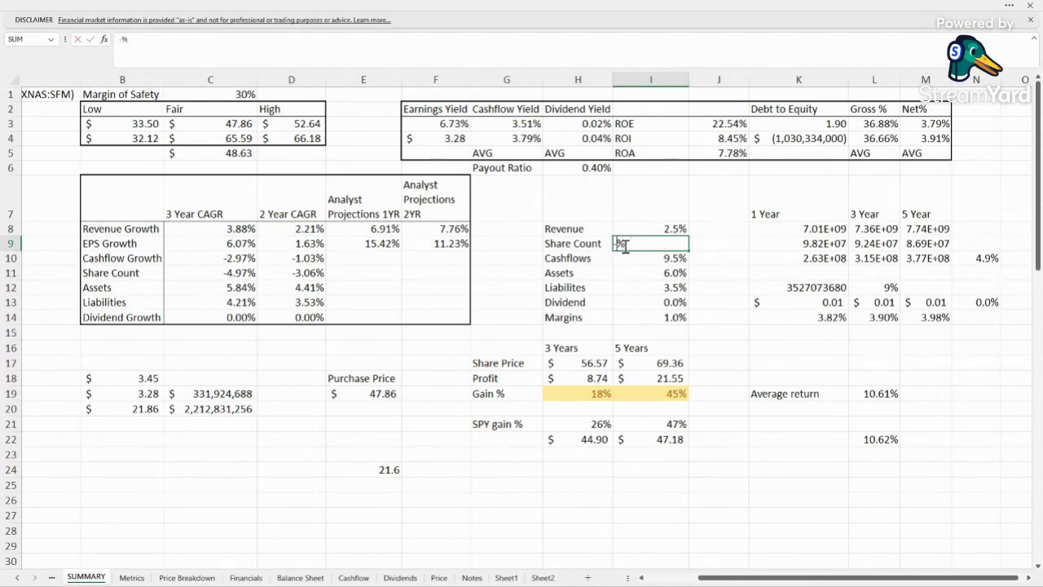
{"action": "type", "text": "1.5"}
{"action": "key", "text": "Return"}
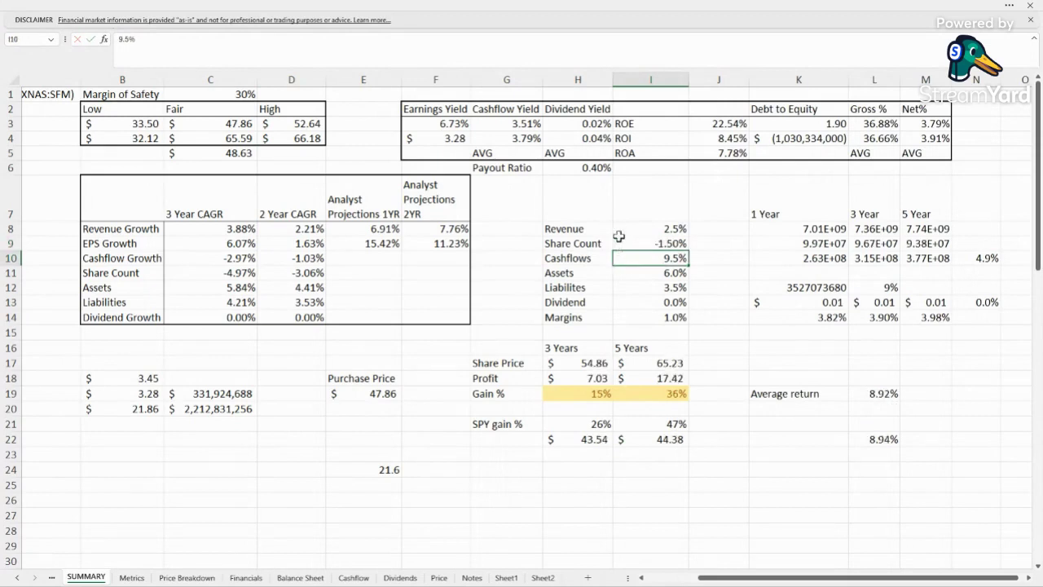
{"action": "key", "text": "Up"}
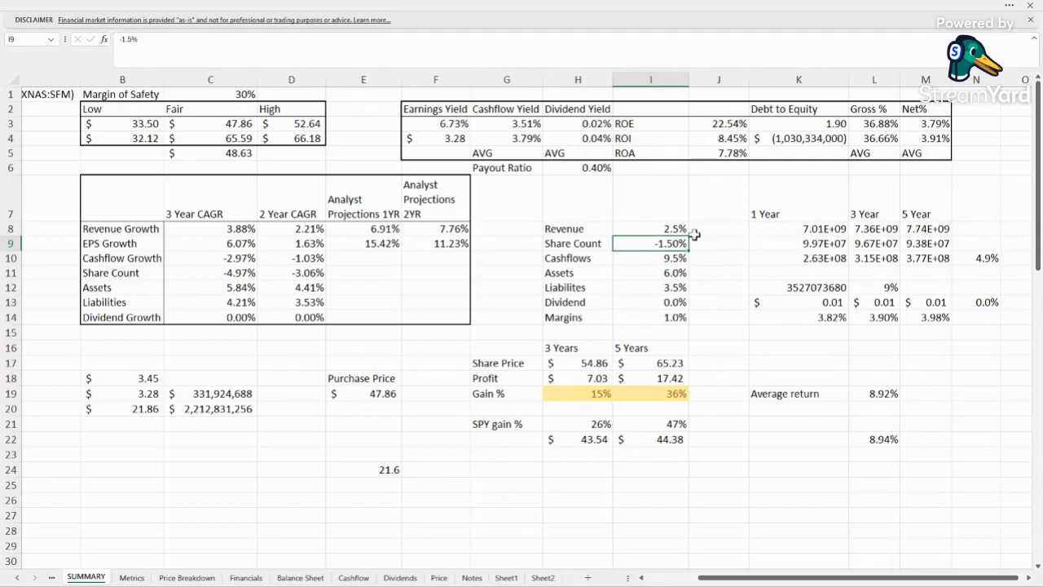
{"action": "left_click", "coordinate": [663, 258]}
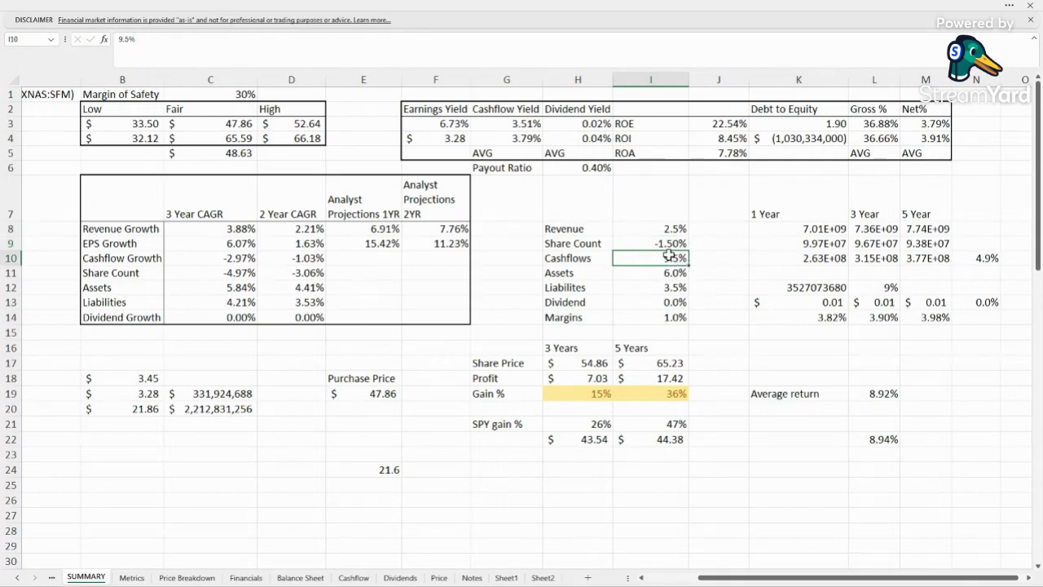
{"action": "type", "text": "2%"}
{"action": "key", "text": "Return"}
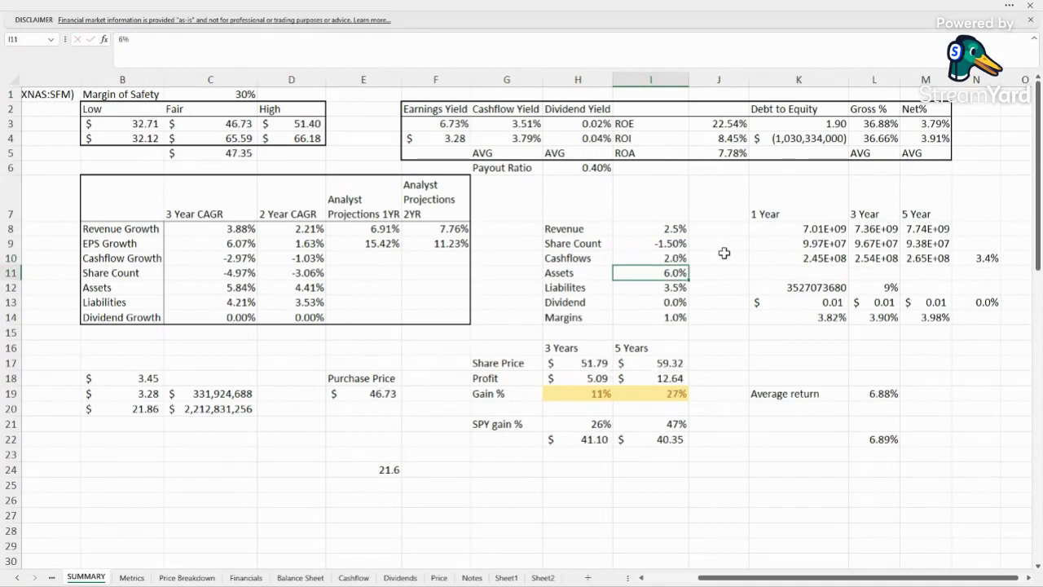
- Set the Assets growth assumption in I11 and the Liabilities growth assumption in I12 to 4.5% each
{"action": "left_click", "coordinate": [507, 128]}
{"action": "left_click", "coordinate": [649, 273]}
{"action": "type", "text": "4.5"}
{"action": "key", "text": "Return"}
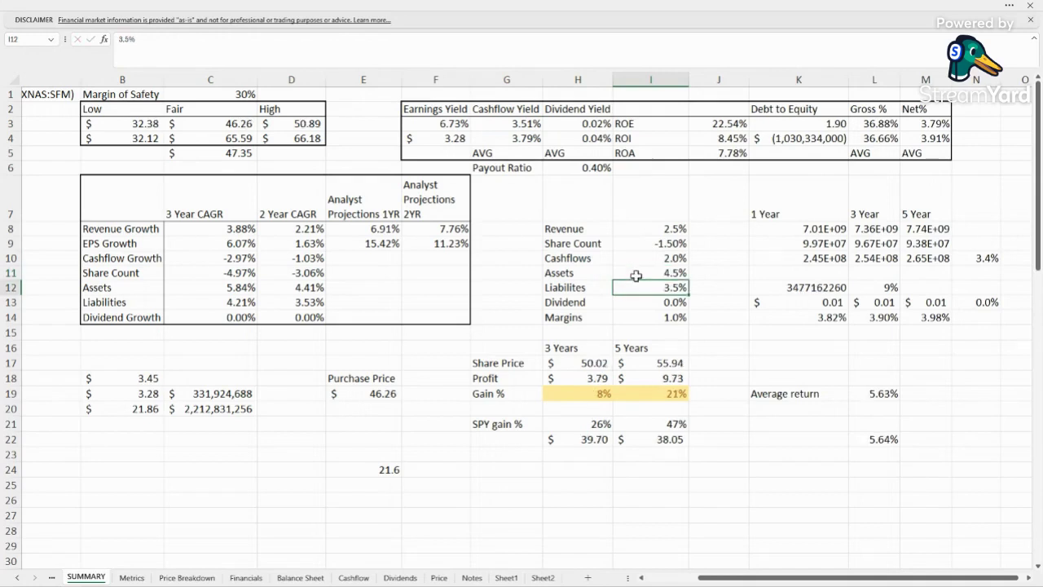
{"action": "type", "text": "4.5"}
{"action": "key", "text": "Return"}
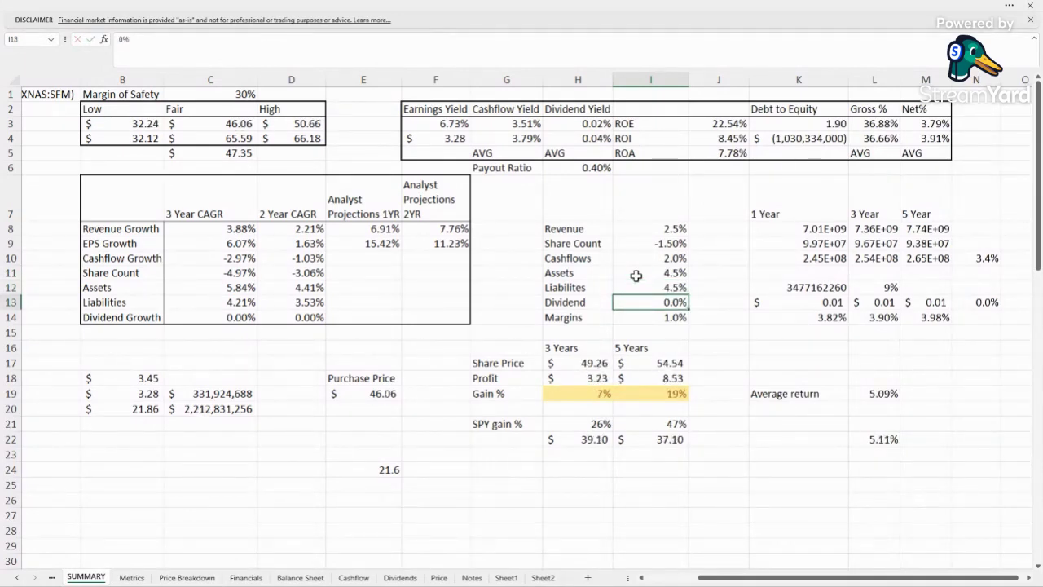
- Set the Margins assumption in I14 to -0.5%
{"action": "left_click", "coordinate": [660, 321]}
{"action": "type", "text": "-0.5"}
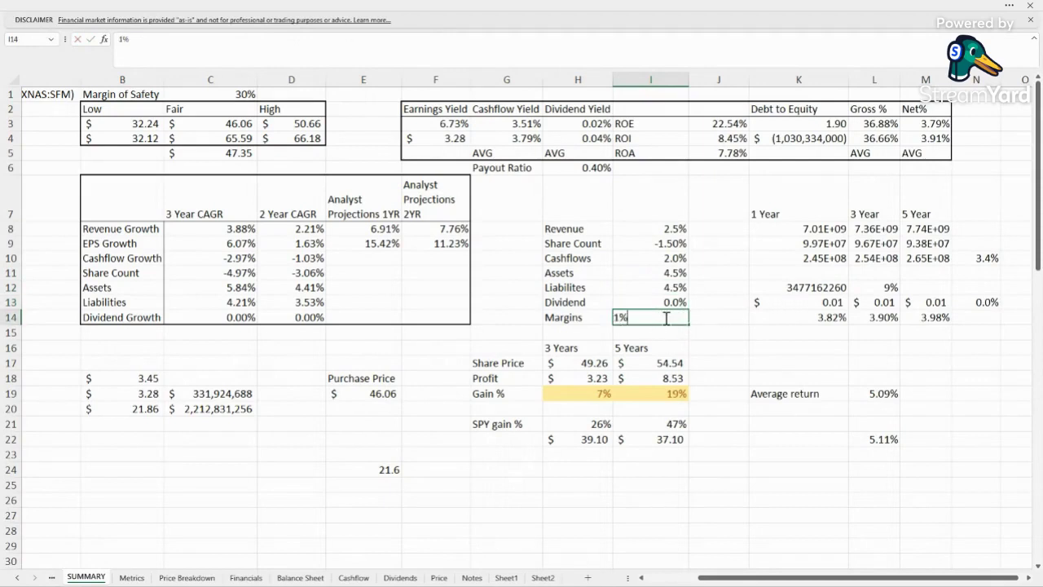
{"action": "key", "text": "Return"}
- Check the five-year margin in M14, the average return in L19 and the Purchase Price formula in E19
{"action": "left_click", "coordinate": [939, 349]}
{"action": "left_click", "coordinate": [659, 316]}
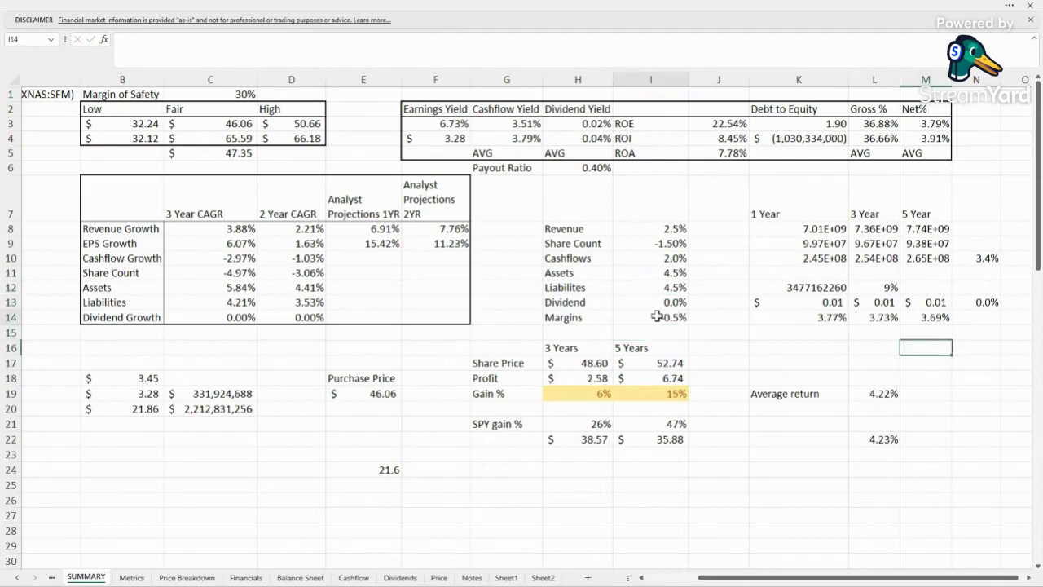
{"action": "left_click", "coordinate": [758, 348]}
{"action": "left_click", "coordinate": [959, 364]}
{"action": "left_click", "coordinate": [930, 318]}
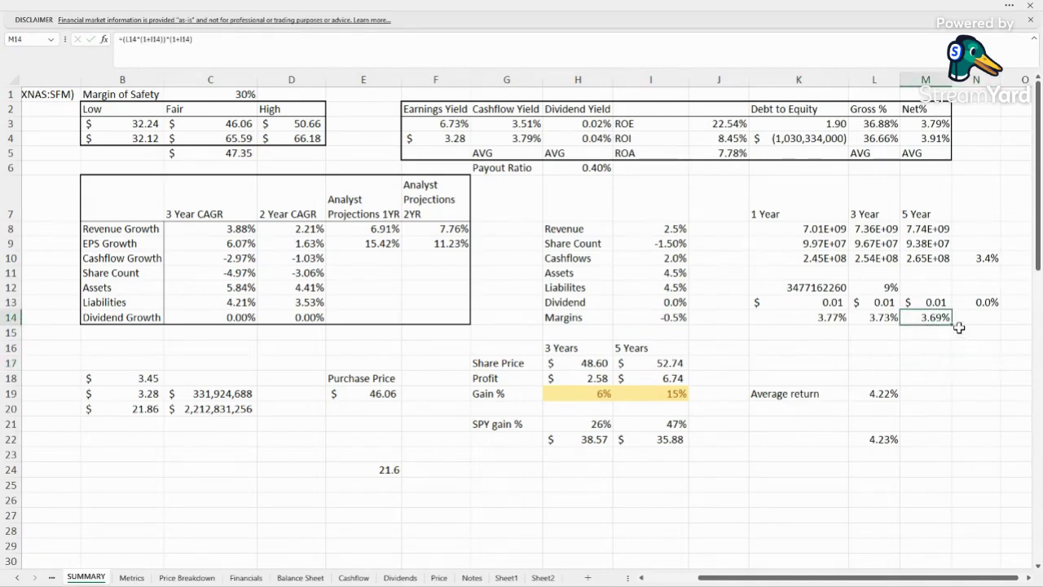
{"action": "left_click", "coordinate": [926, 363]}
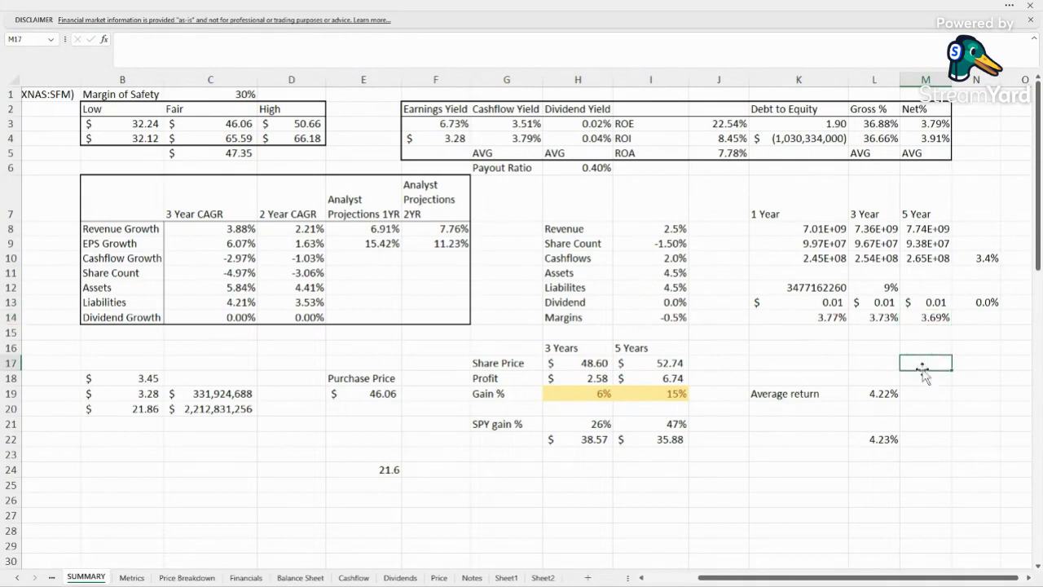
{"action": "left_click", "coordinate": [882, 393]}
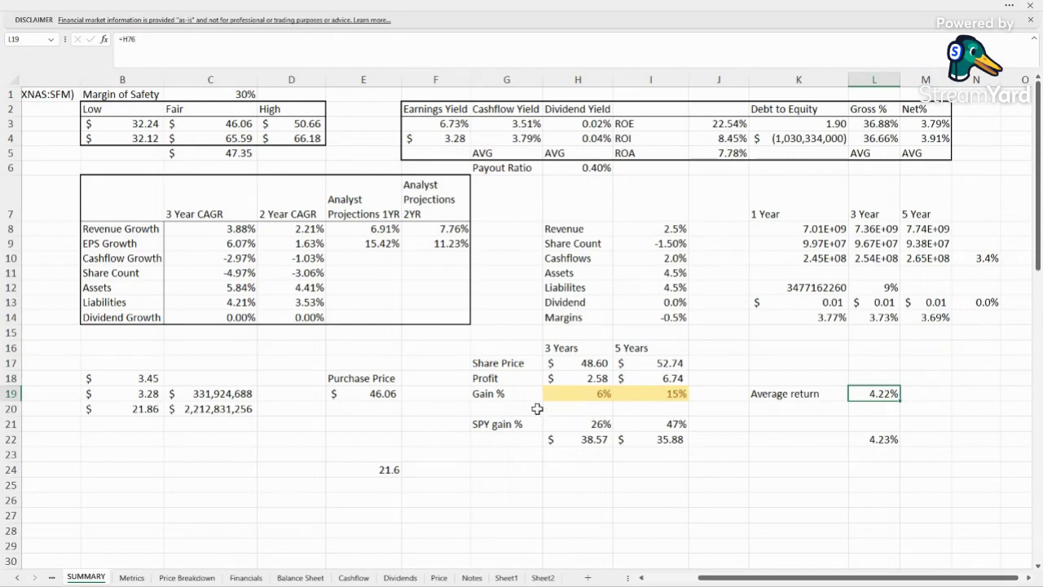
{"action": "double_click", "coordinate": [371, 394]}
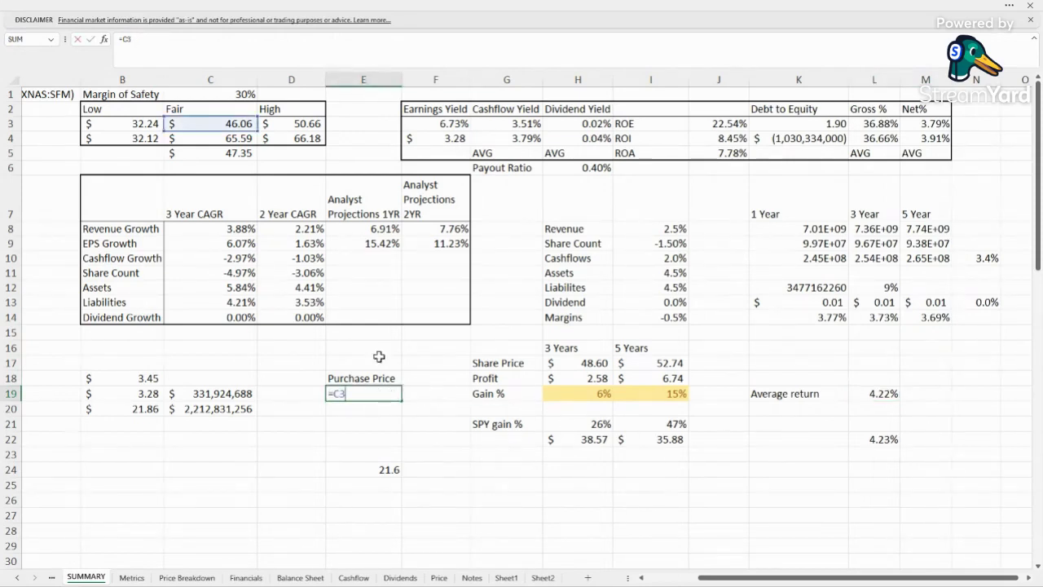
{"action": "key", "text": "Return"}
{"action": "key", "text": "Up"}
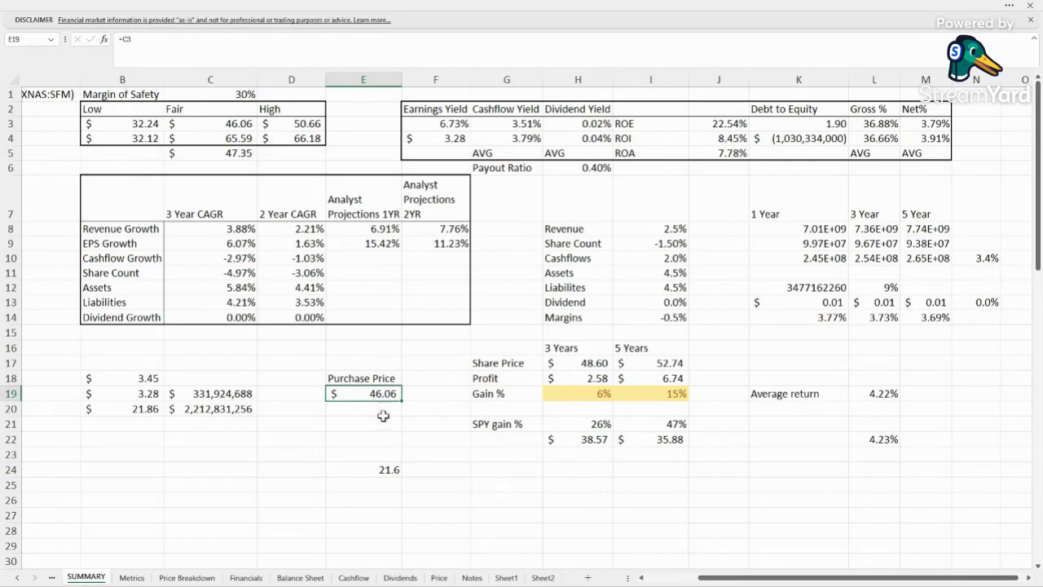
- Link the Purchase Price in E19 to the margin-of-safety low price in B3
{"action": "double_click", "coordinate": [374, 395]}
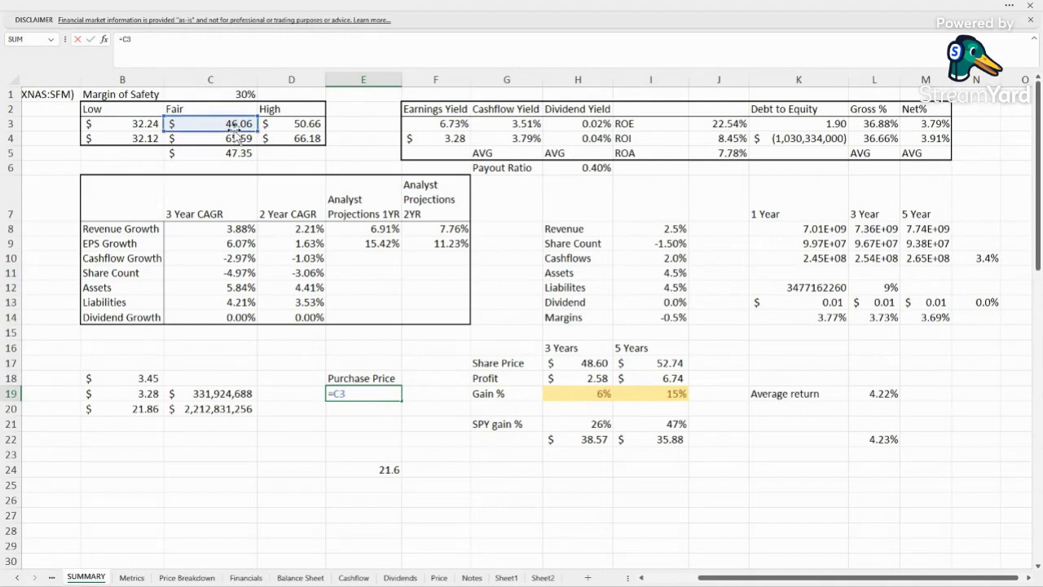
{"action": "left_click", "coordinate": [156, 127]}
{"action": "key", "text": "Return"}
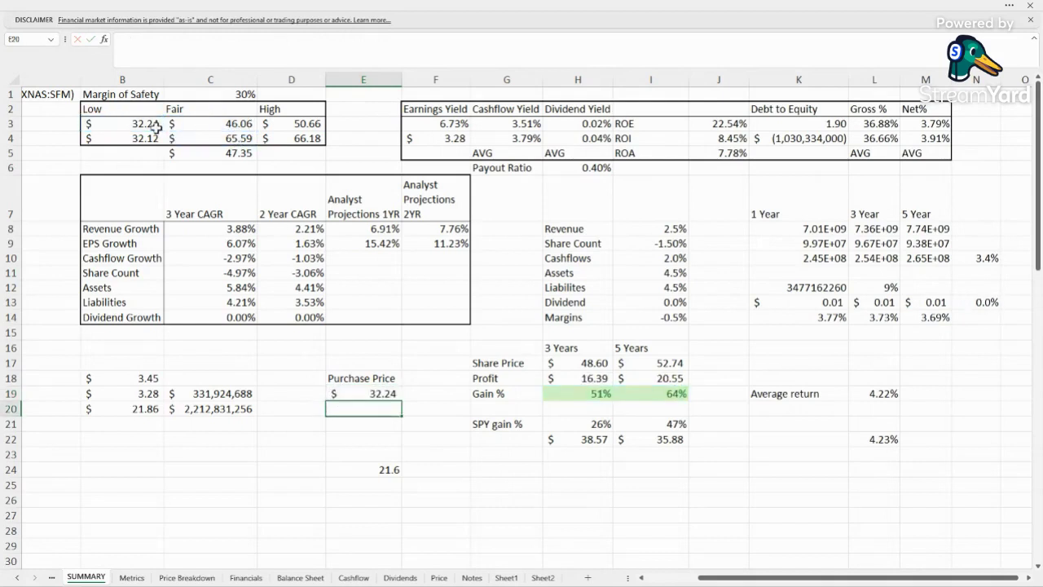
{"action": "left_click", "coordinate": [641, 482]}
- Compare the low price in B3 with the 52-week low in B4, and the projected three- and five-year gains with SPY's in H21:I21
{"action": "left_click", "coordinate": [133, 124]}
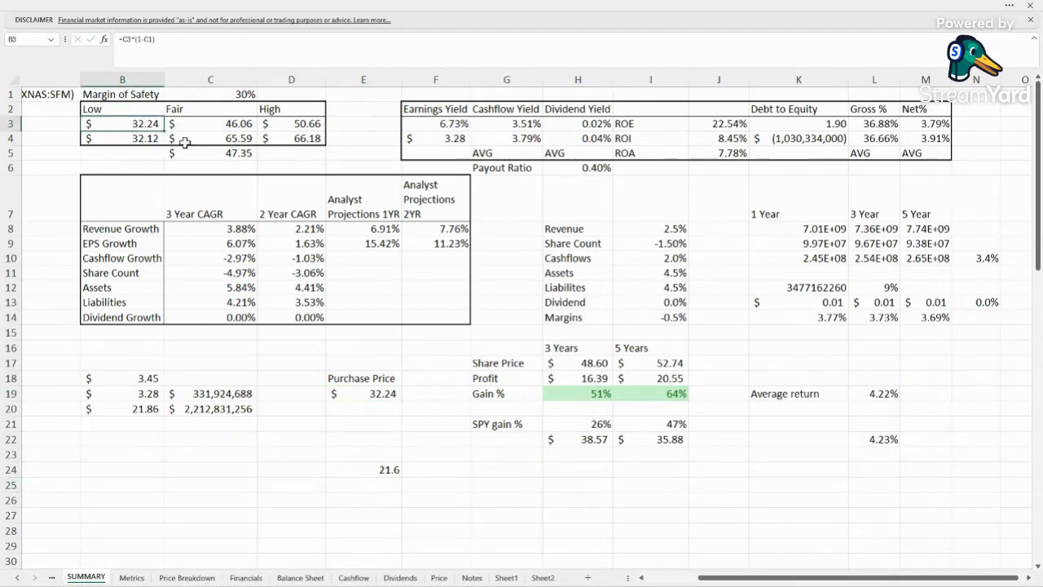
{"action": "left_click", "coordinate": [138, 138]}
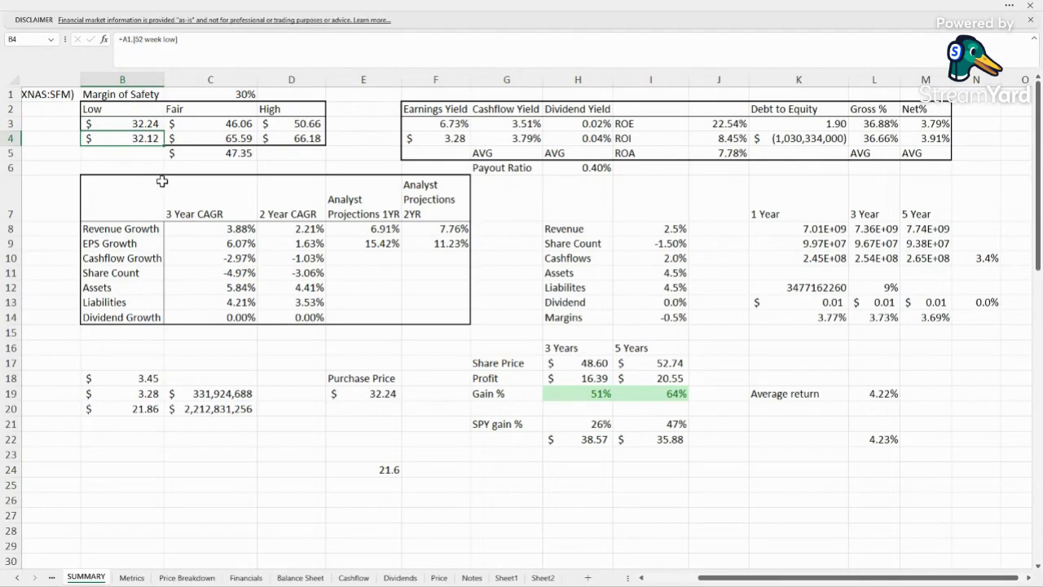
{"action": "left_click", "coordinate": [585, 361]}
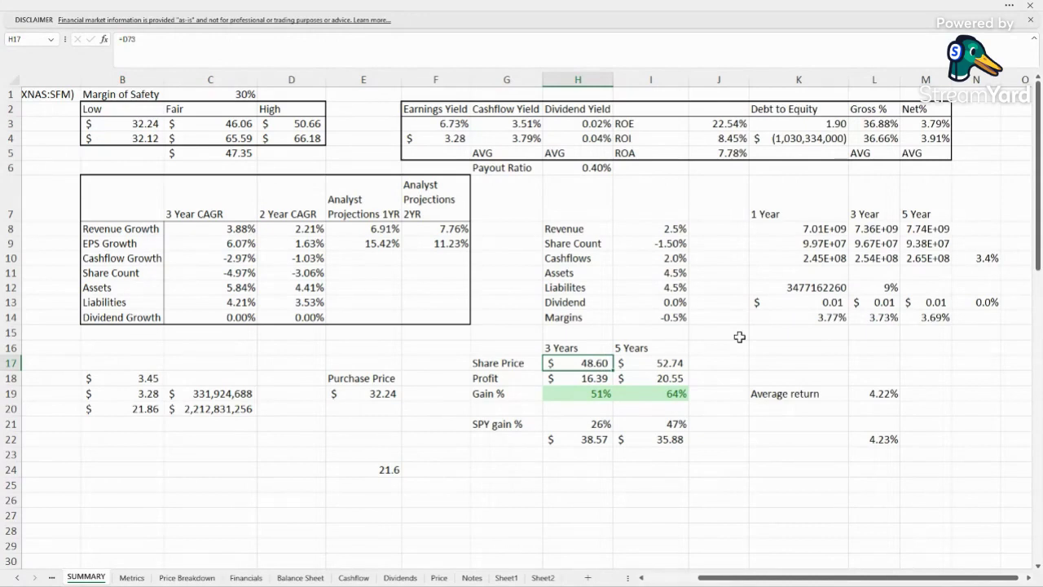
{"action": "left_click", "coordinate": [580, 424]}
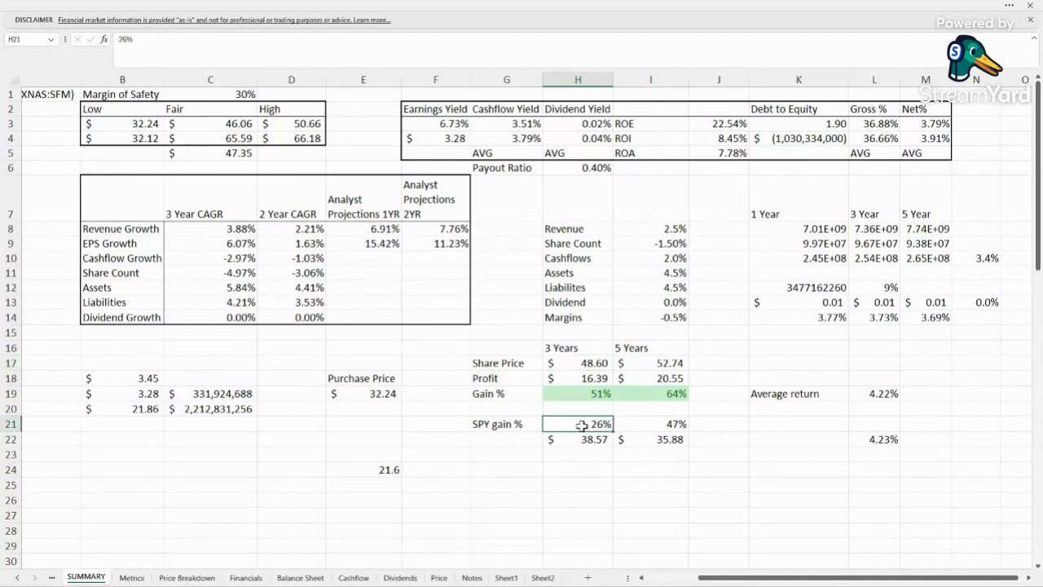
{"action": "left_click", "coordinate": [675, 427]}
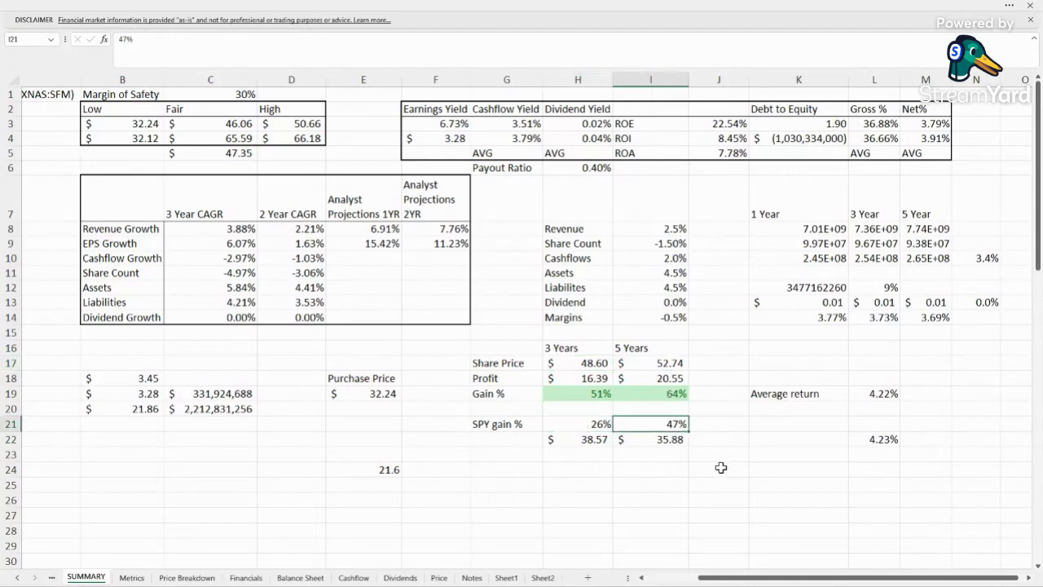
{"action": "left_click", "coordinate": [672, 471]}
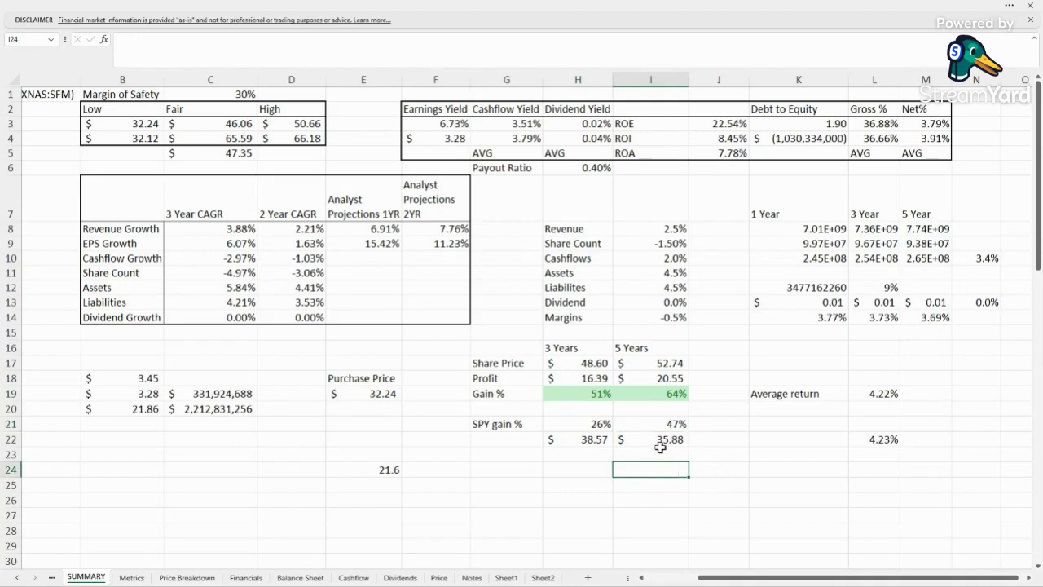
{"action": "left_click", "coordinate": [679, 489]}
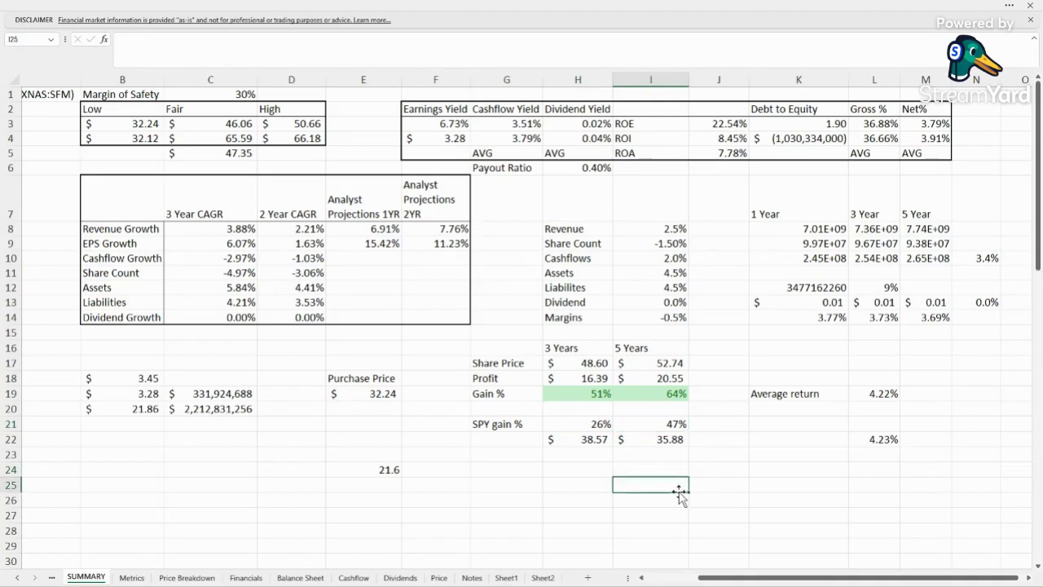
- Inspect the 52-week low formula in B4, the low price formula in B3 and the average return in L19
{"action": "double_click", "coordinate": [140, 133]}
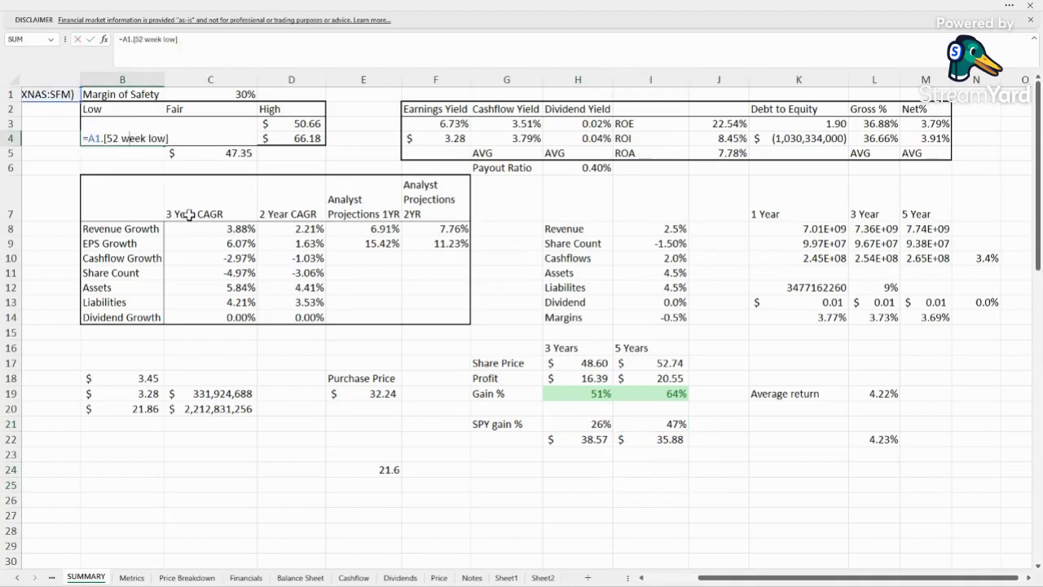
{"action": "key", "text": "Return"}
{"action": "key", "text": "Up"}
{"action": "key", "text": "Up"}
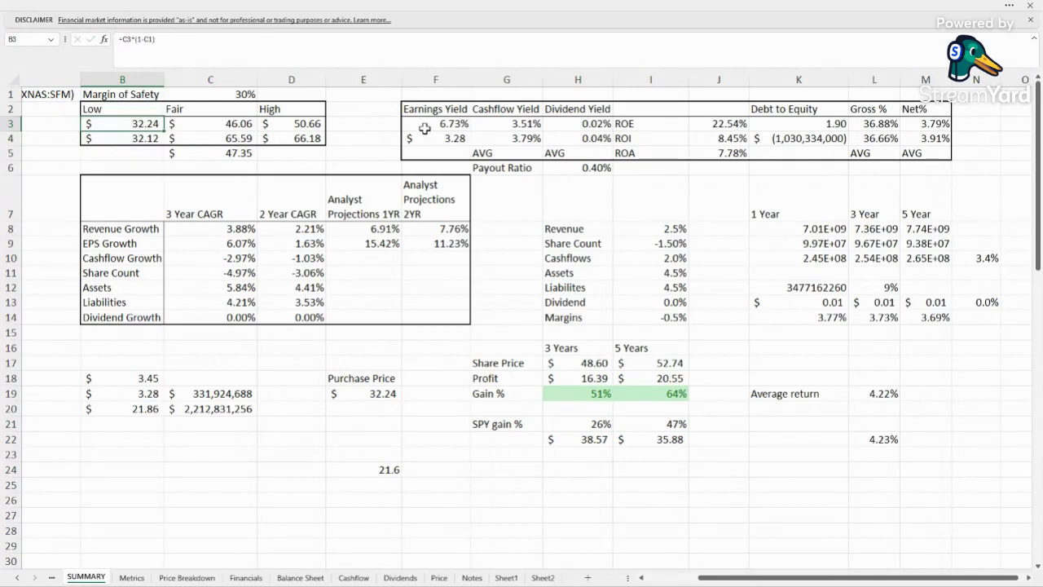
{"action": "left_click", "coordinate": [868, 390]}
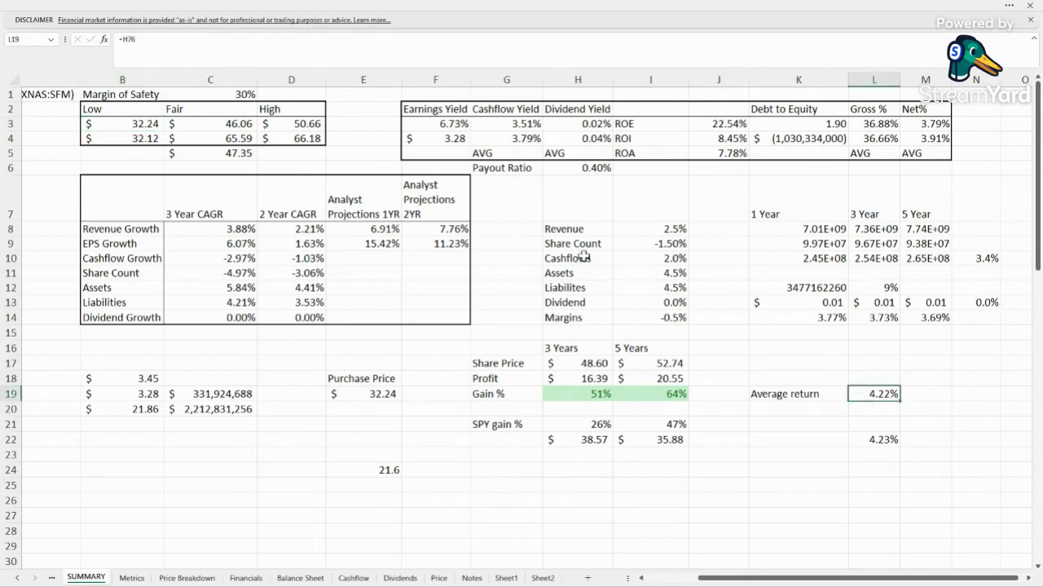
{"action": "left_click", "coordinate": [586, 414]}
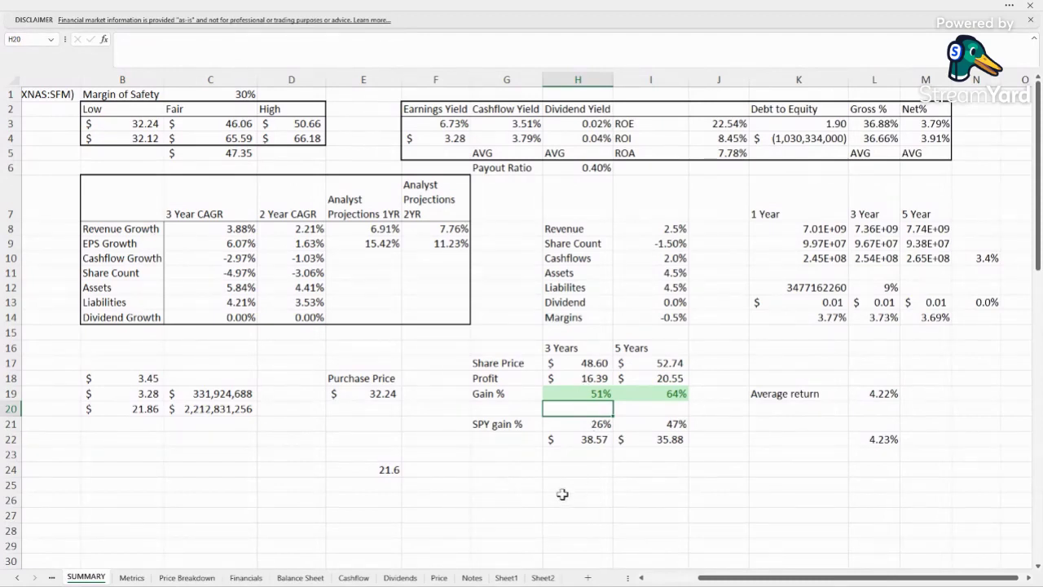
{"action": "left_click", "coordinate": [557, 470]}
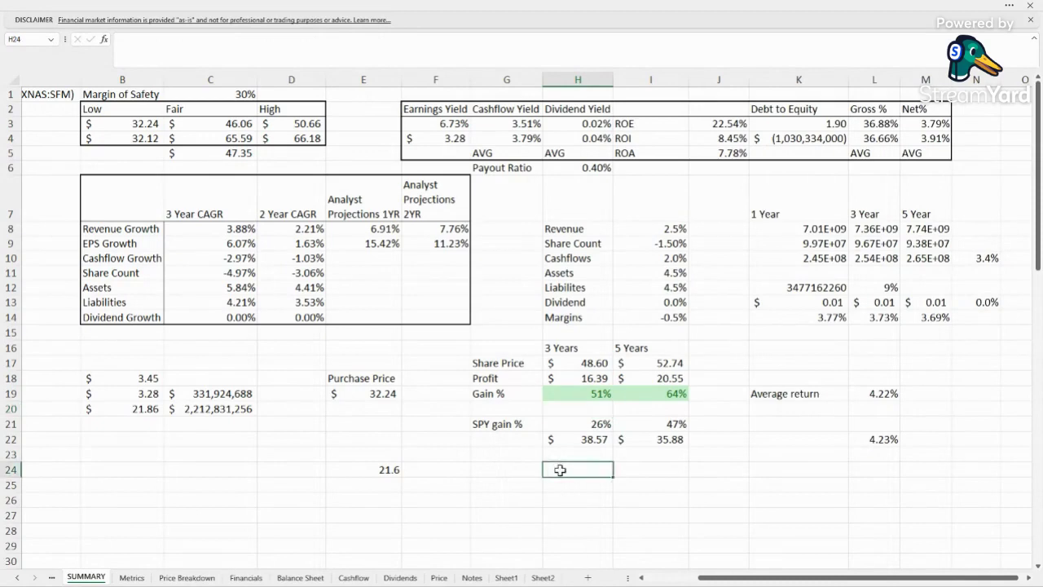
{"action": "left_click", "coordinate": [391, 512]}
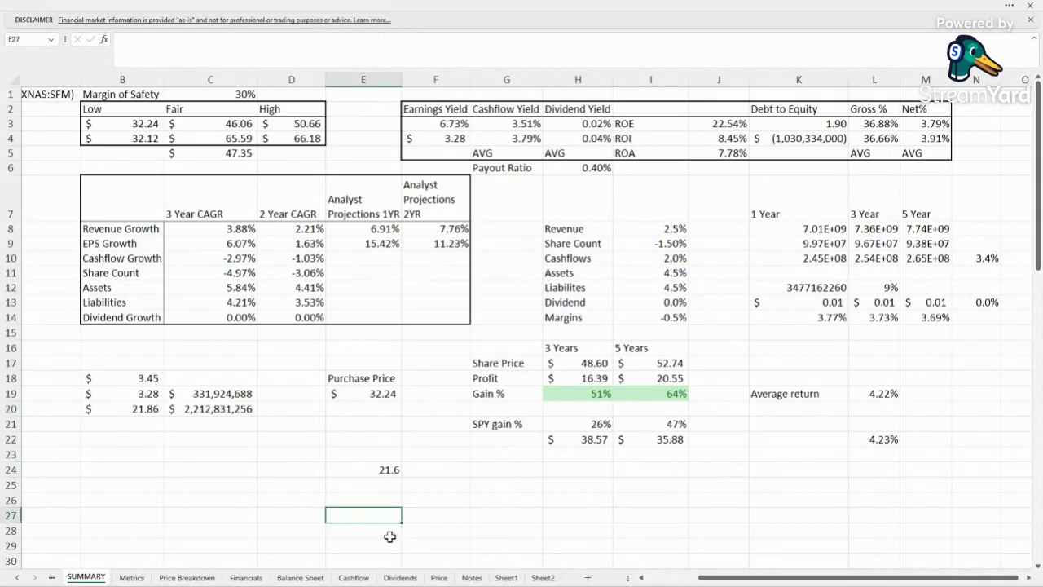
- Examine the value trend lines on the Price sheet's chart, glance at the Metrics sheet and return to the SUMMARY sheet
{"action": "left_click", "coordinate": [439, 577]}
{"action": "scroll", "coordinate": [673, 416], "scroll_direction": "up", "scroll_amount": 1}
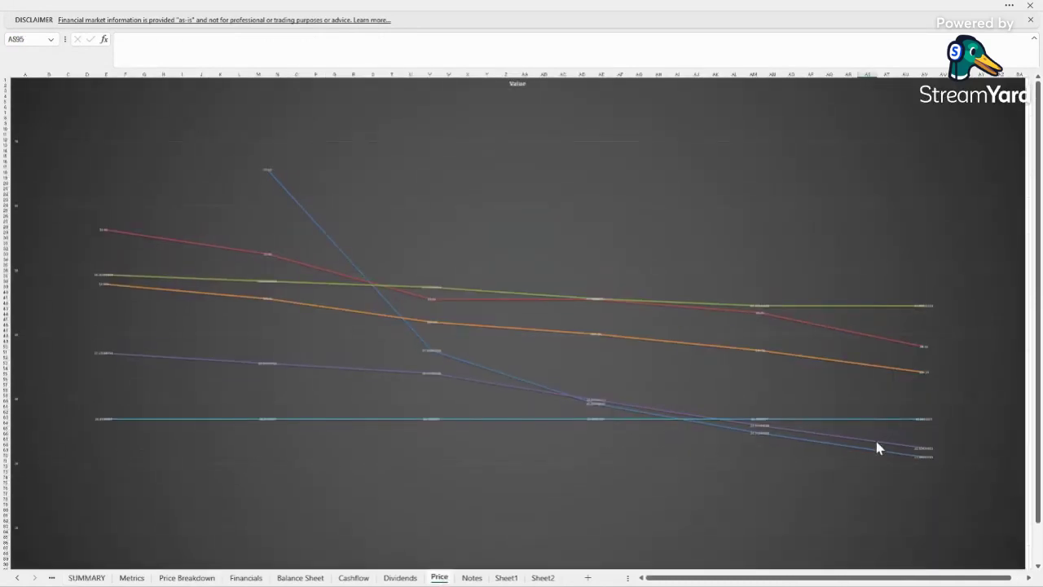
{"action": "scroll", "coordinate": [757, 461], "scroll_direction": "down", "scroll_amount": 3}
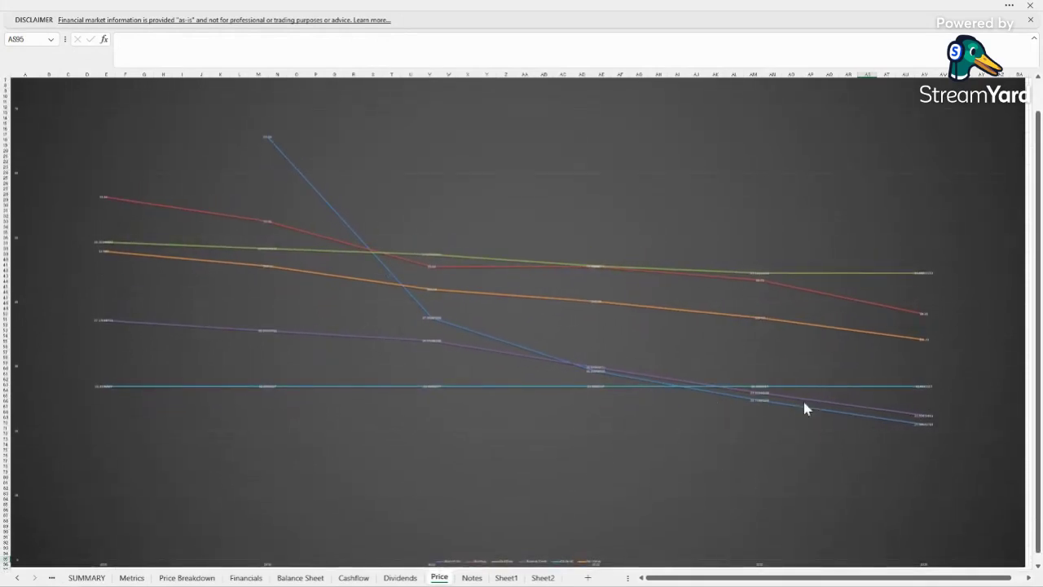
{"action": "mouse_move", "coordinate": [816, 405]}
{"action": "left_click", "coordinate": [131, 577]}
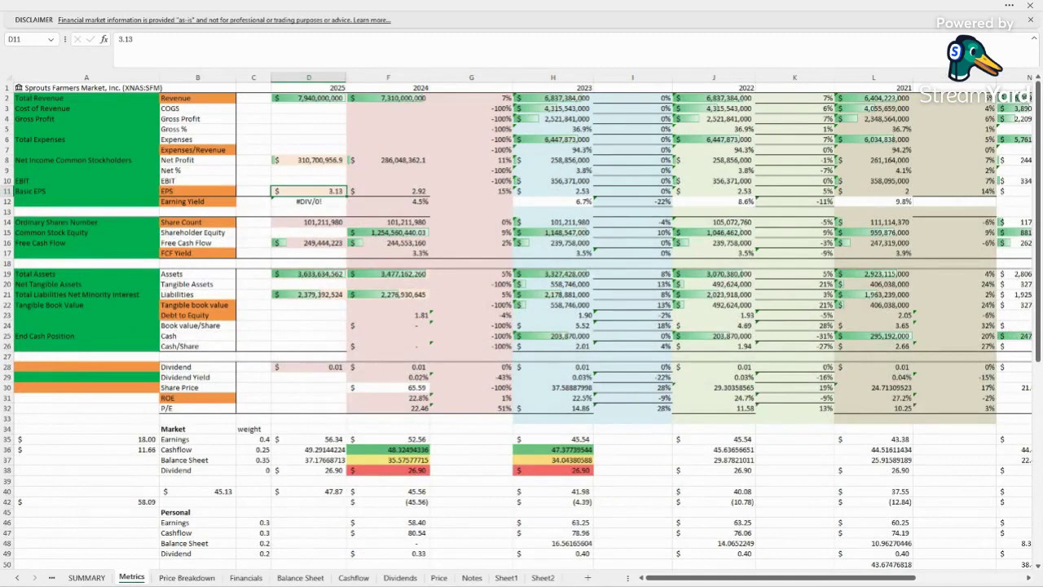
{"action": "left_click", "coordinate": [104, 577]}
{"action": "left_click", "coordinate": [766, 528]}
{"action": "left_click", "coordinate": [809, 520]}
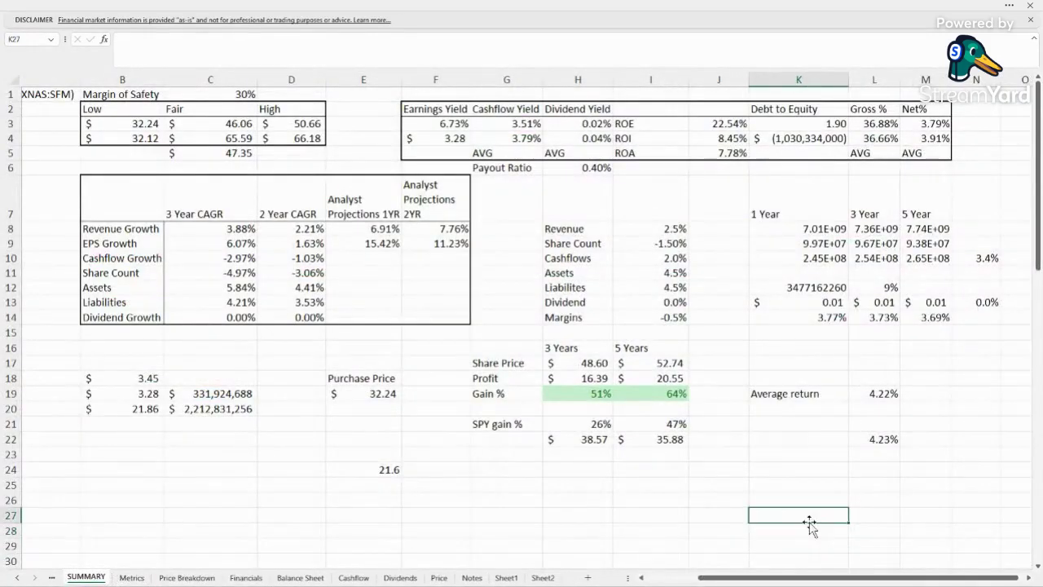